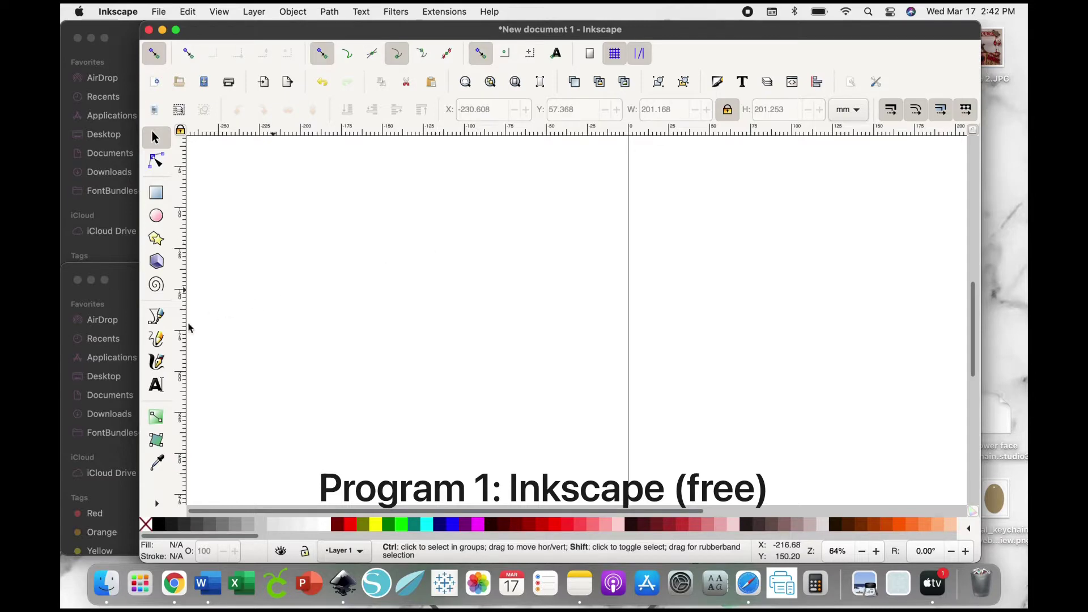
# - Import image 2 copy.jpg from the keychain photos folder and embed it on the canvas
pyautogui.click(128, 39)
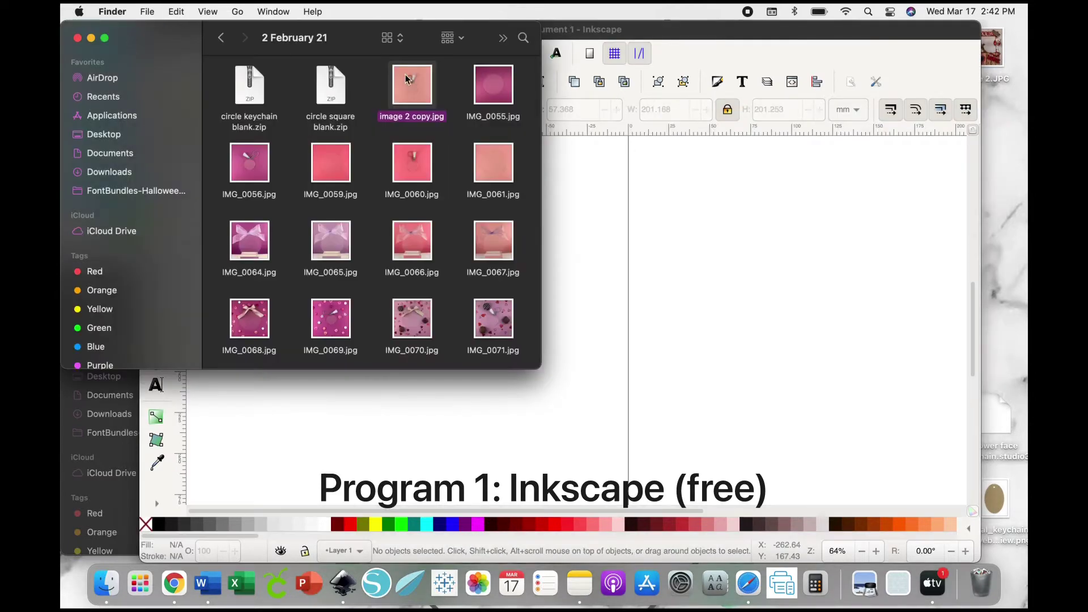
pyautogui.moveTo(415, 84); pyautogui.dragTo(603, 368)
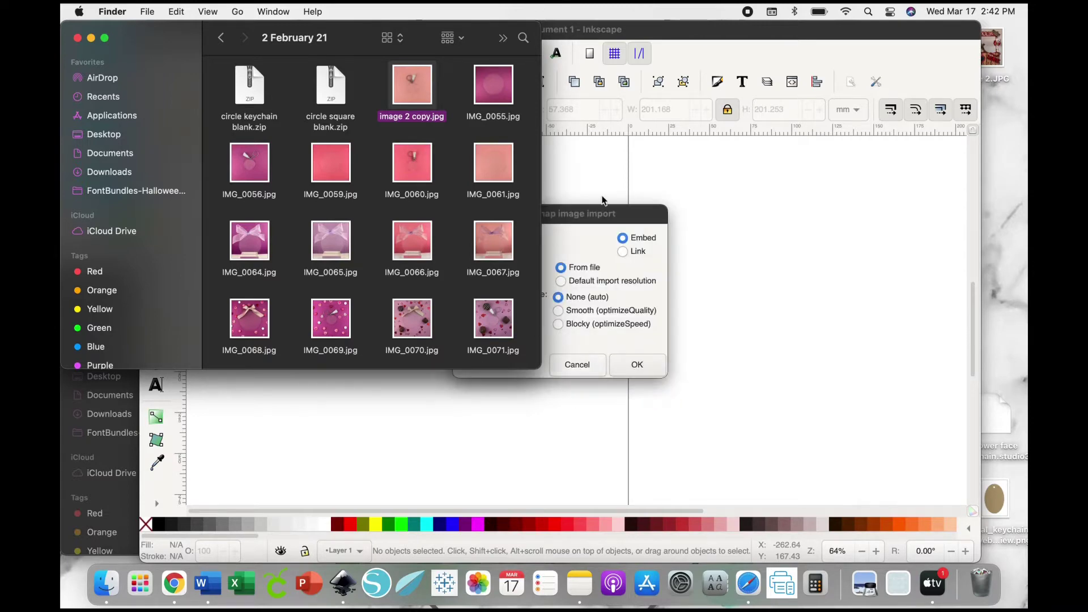
pyautogui.click(635, 172)
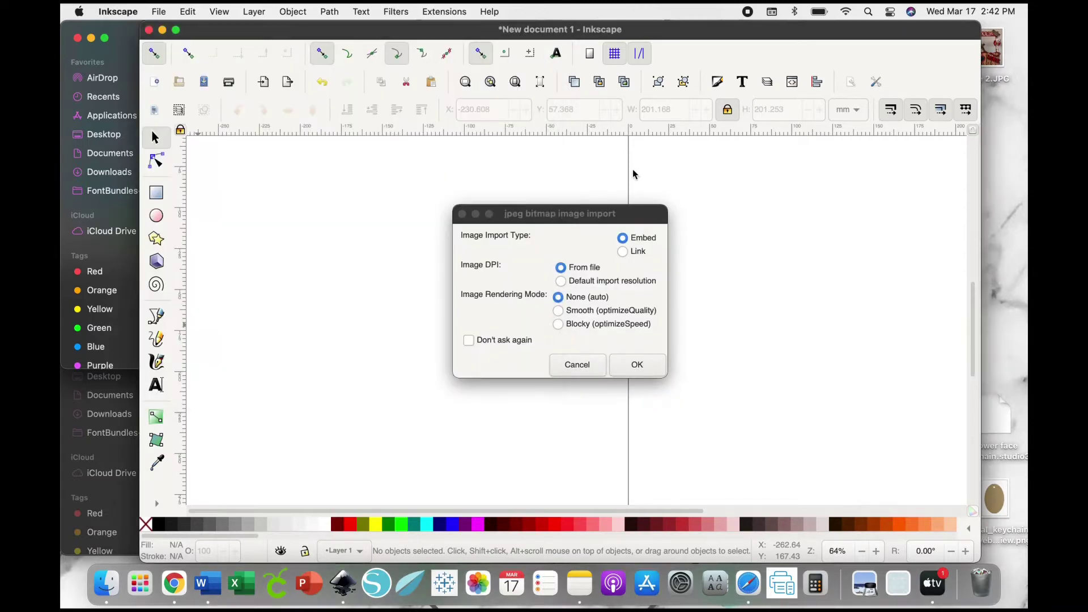
pyautogui.click(650, 372)
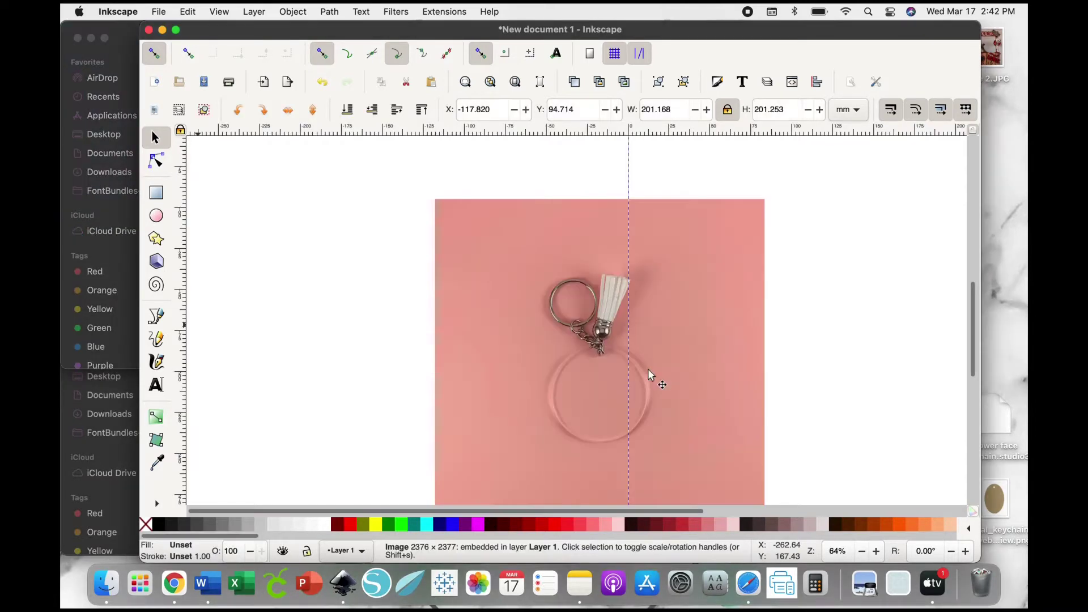
# - Move the keychain photo left and bring up the cactus SVG designs folder
pyautogui.moveTo(367, 321); pyautogui.dragTo(321, 309)
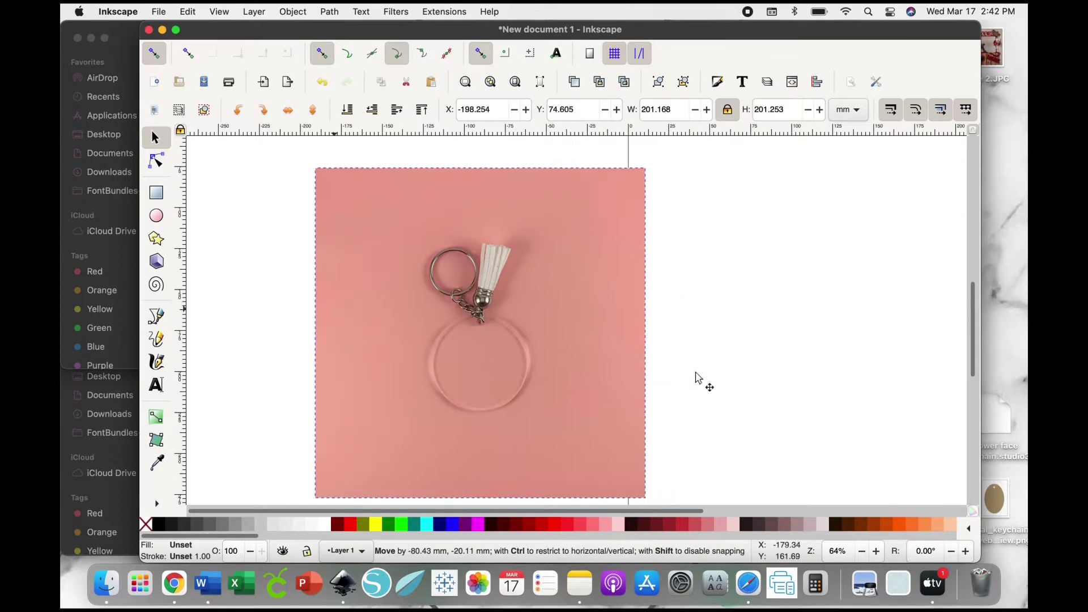
pyautogui.click(760, 340)
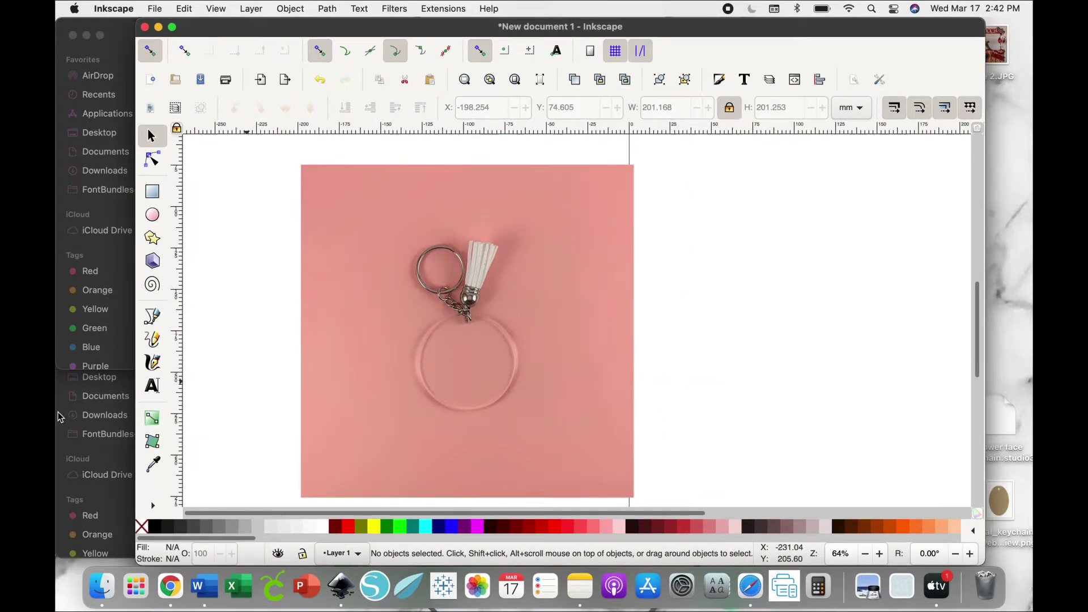
pyautogui.click(61, 418)
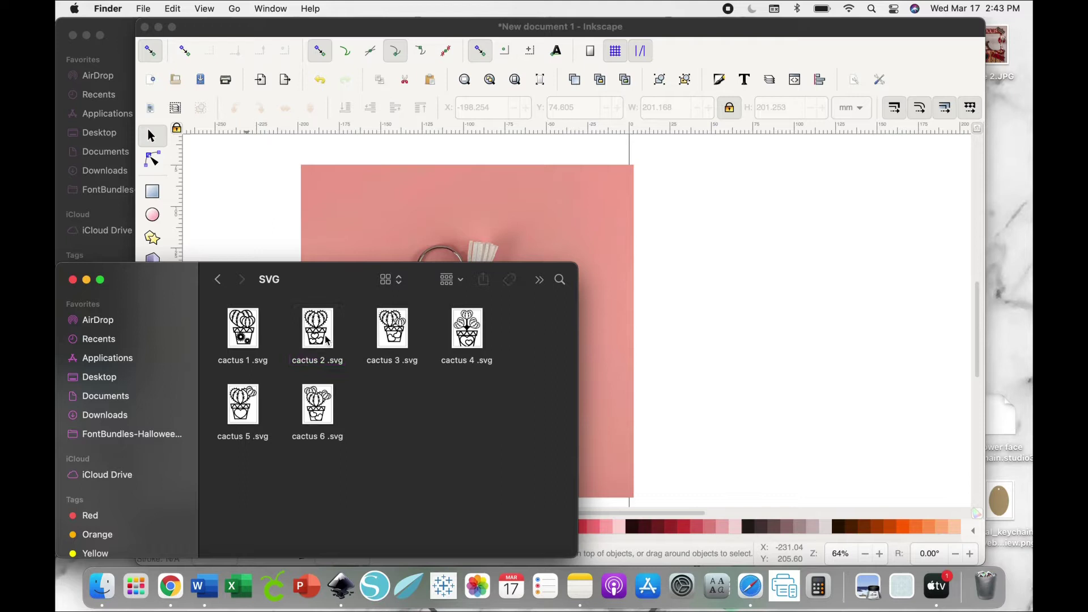
# - Import cactus 2.svg beside the photo as editable SVG objects
pyautogui.moveTo(327, 340); pyautogui.dragTo(663, 273)
pyautogui.click(638, 145)
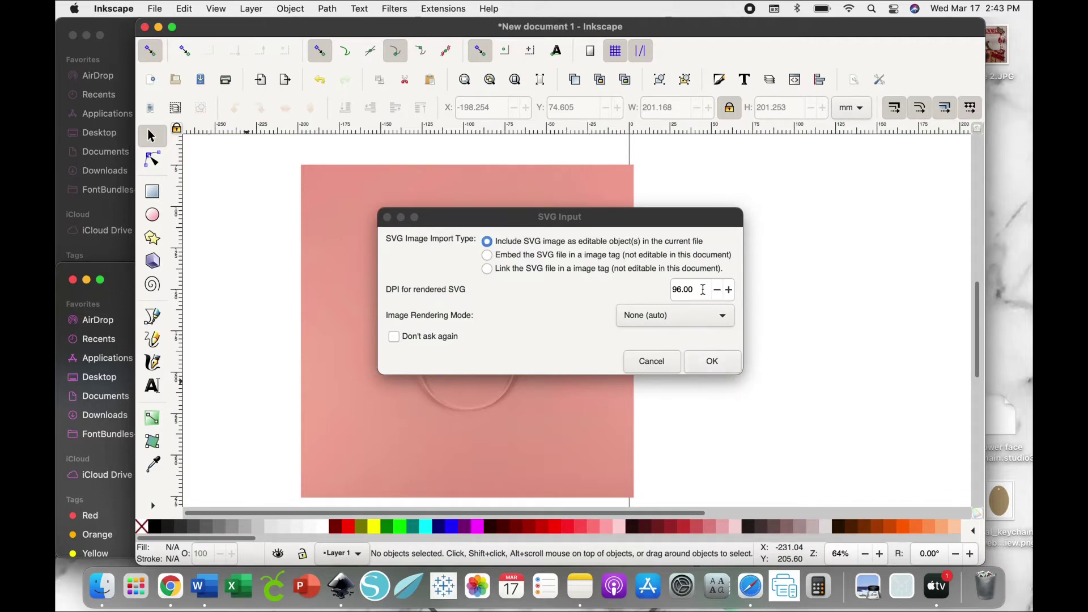
pyautogui.click(728, 371)
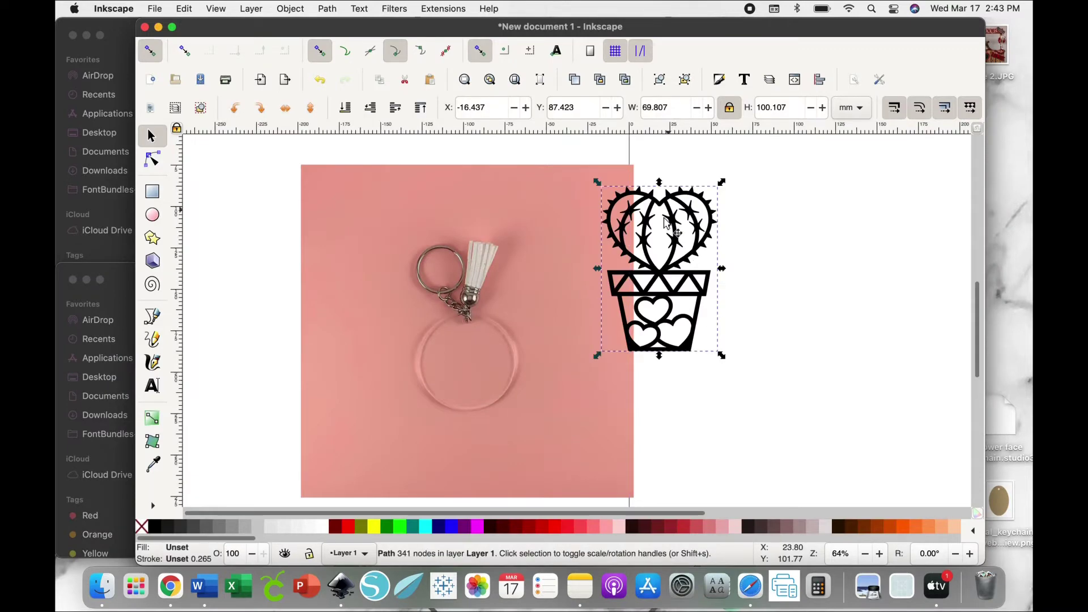
# - Move the cactus onto the keychain disc and scale it to about 30 × 44 mm
pyautogui.moveTo(664, 221); pyautogui.dragTo(507, 368)
pyautogui.moveTo(518, 417); pyautogui.dragTo(466, 366)
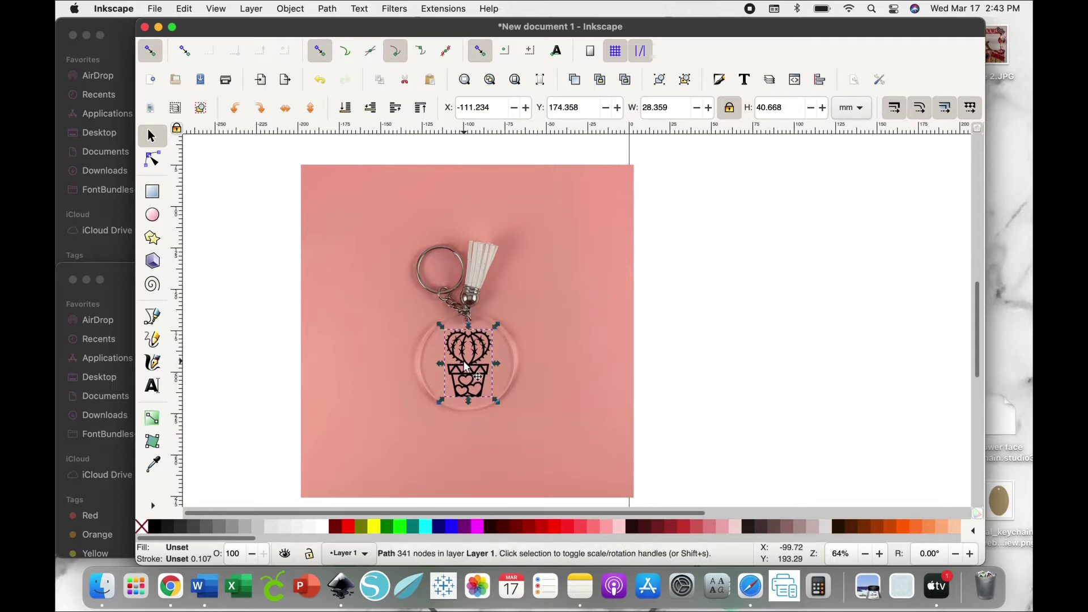
pyautogui.moveTo(497, 402); pyautogui.dragTo(505, 408)
pyautogui.click(485, 378)
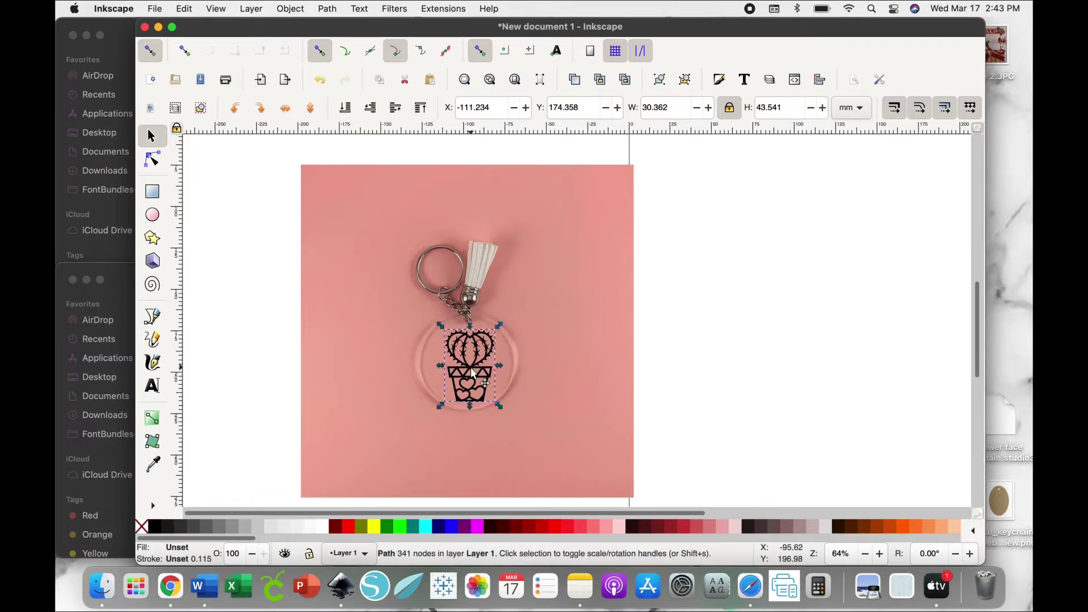
pyautogui.click(644, 322)
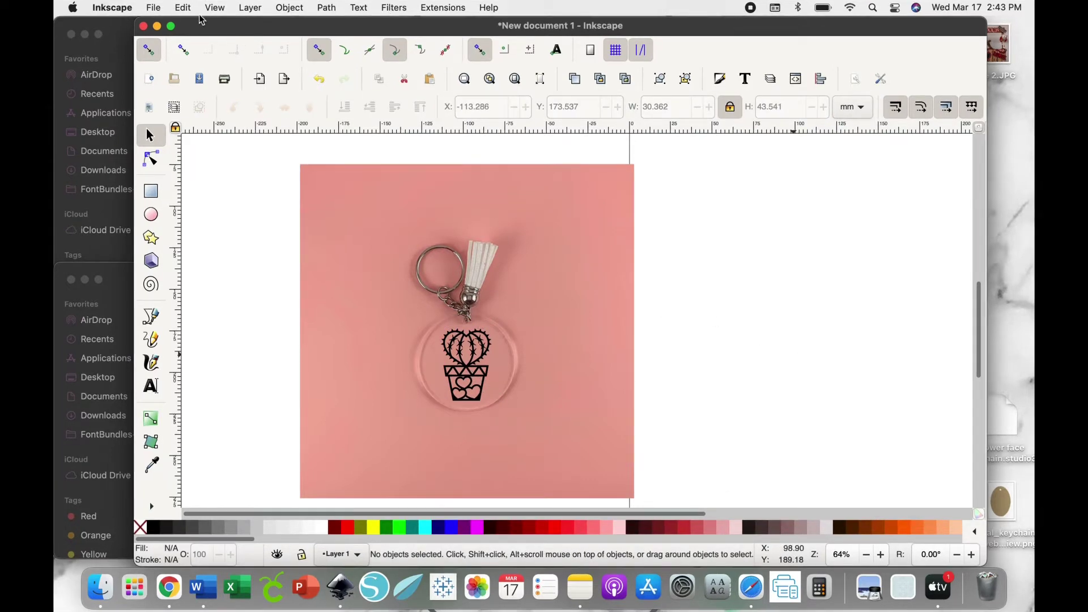
# - Set the PNG export to save as 'cactus keychain mockup' on the Desktop
pyautogui.click(154, 8)
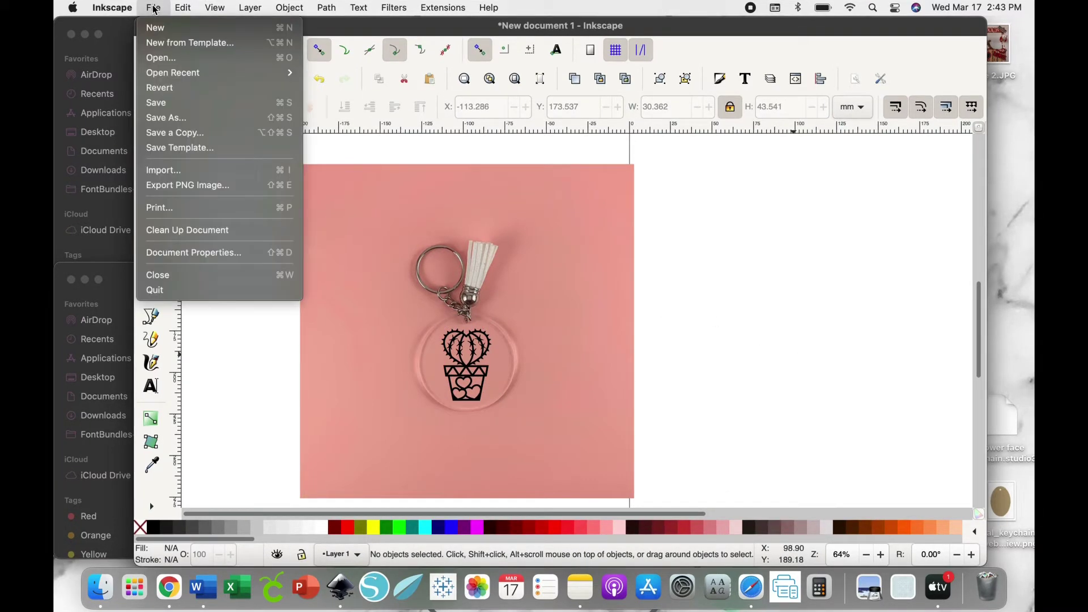
pyautogui.click(207, 191)
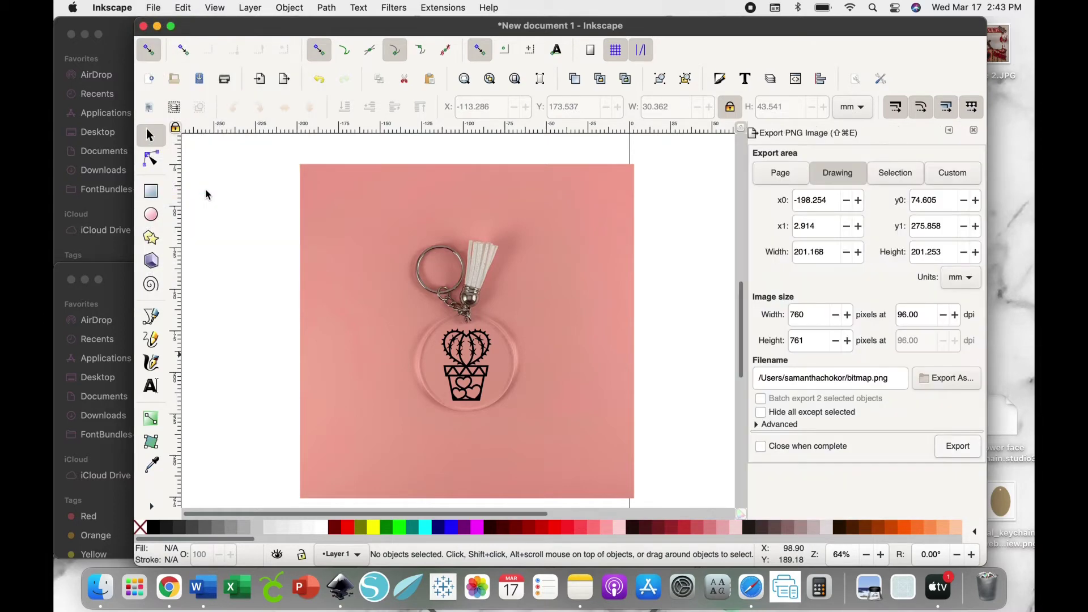
pyautogui.click(941, 380)
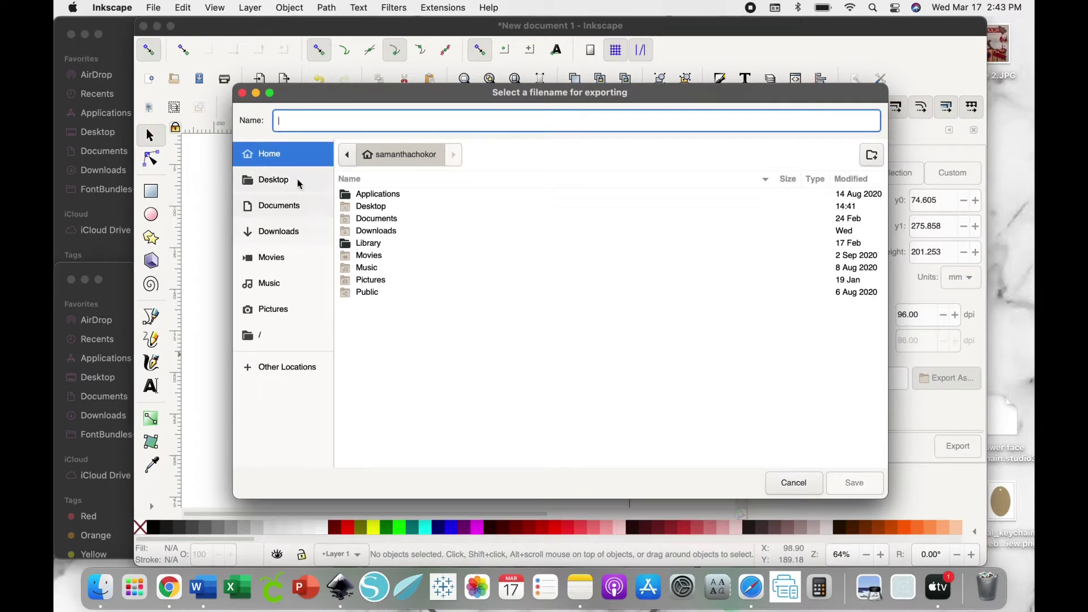
pyautogui.click(274, 181)
pyautogui.click(313, 120)
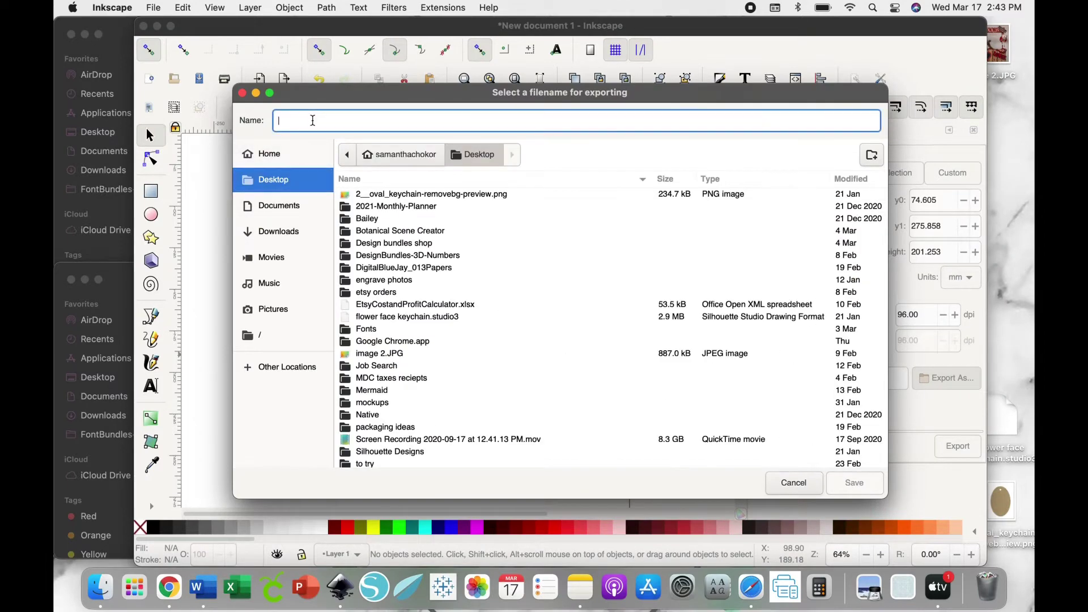
pyautogui.write('cactus keychain mocku')
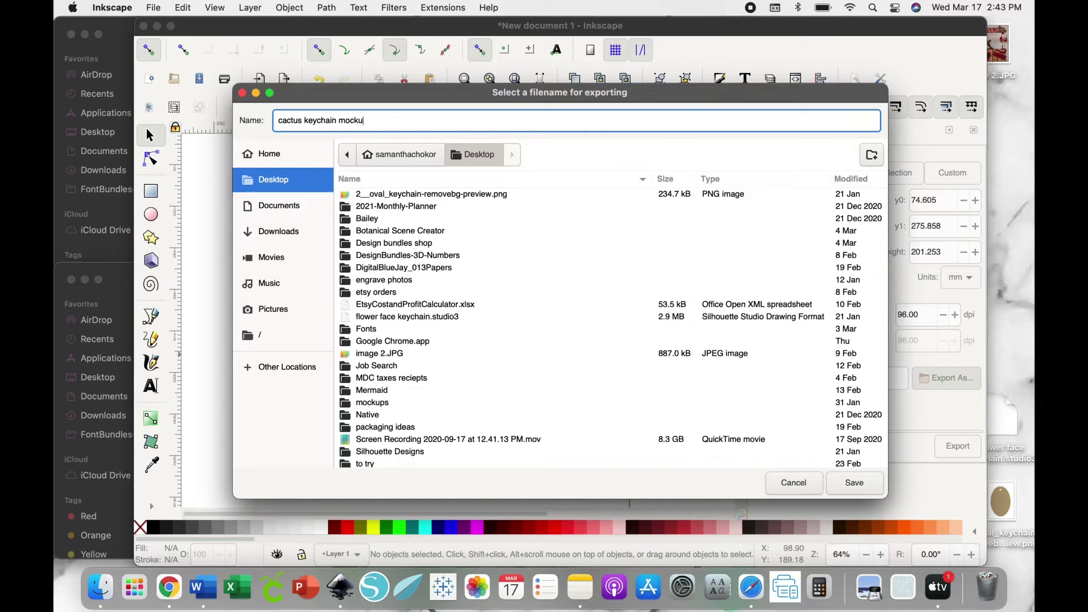
pyautogui.write('p')
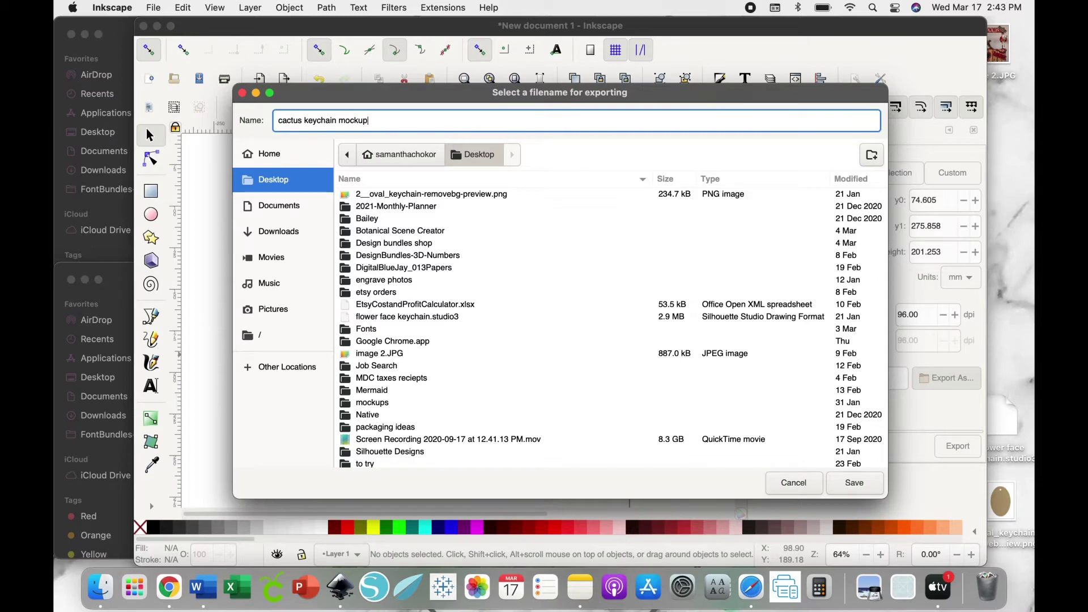
pyautogui.click(855, 483)
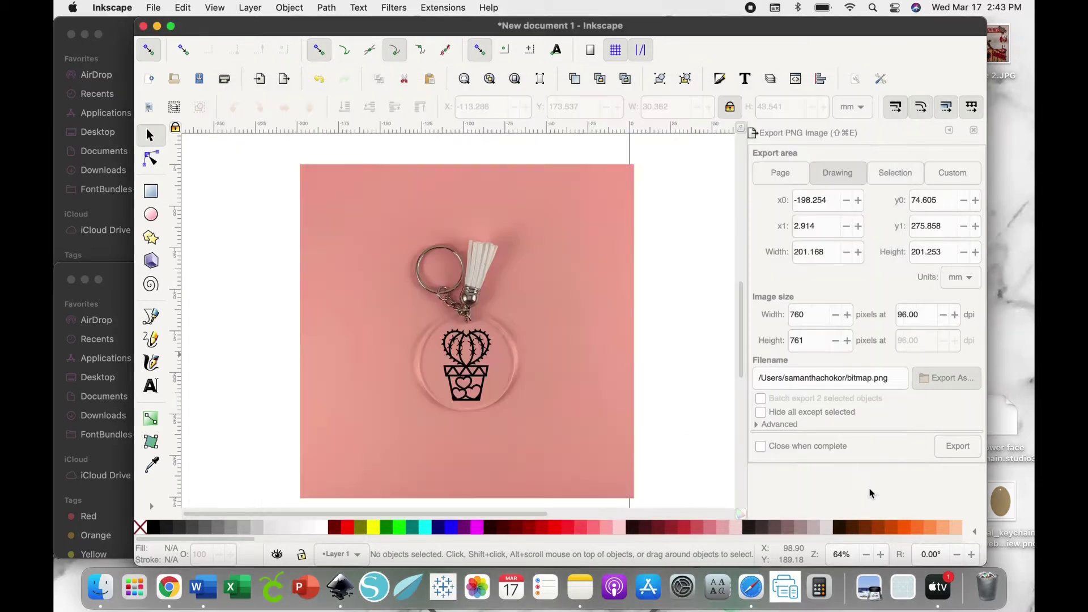
# - Export the photo and cactus together as cactus keychain mockup.png, then close the document
pyautogui.click(594, 348)
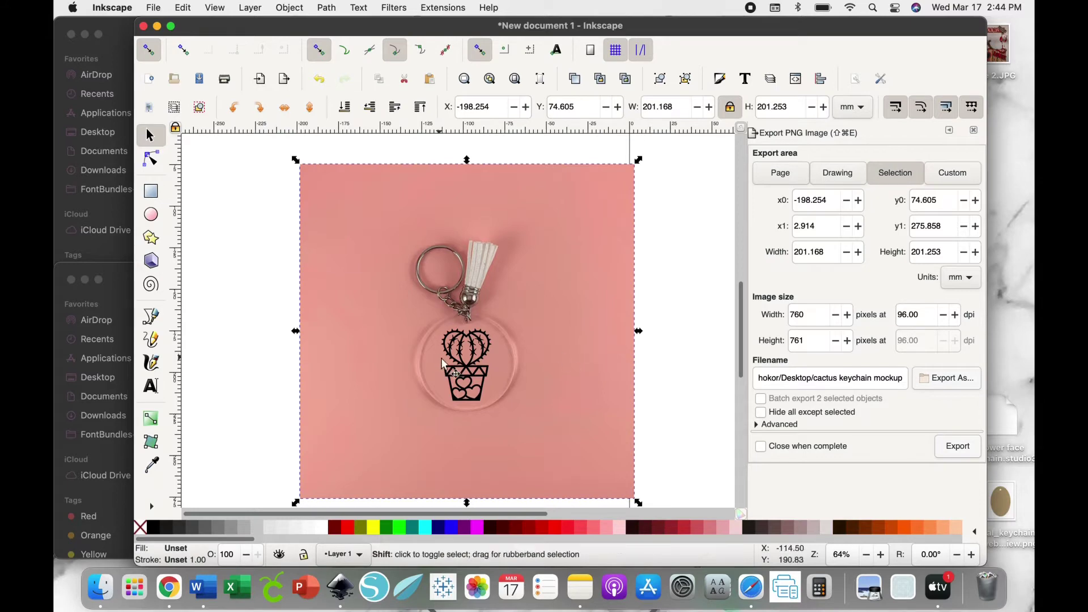
pyautogui.keyDown('shift'); pyautogui.click(466, 362); pyautogui.keyUp('shift')
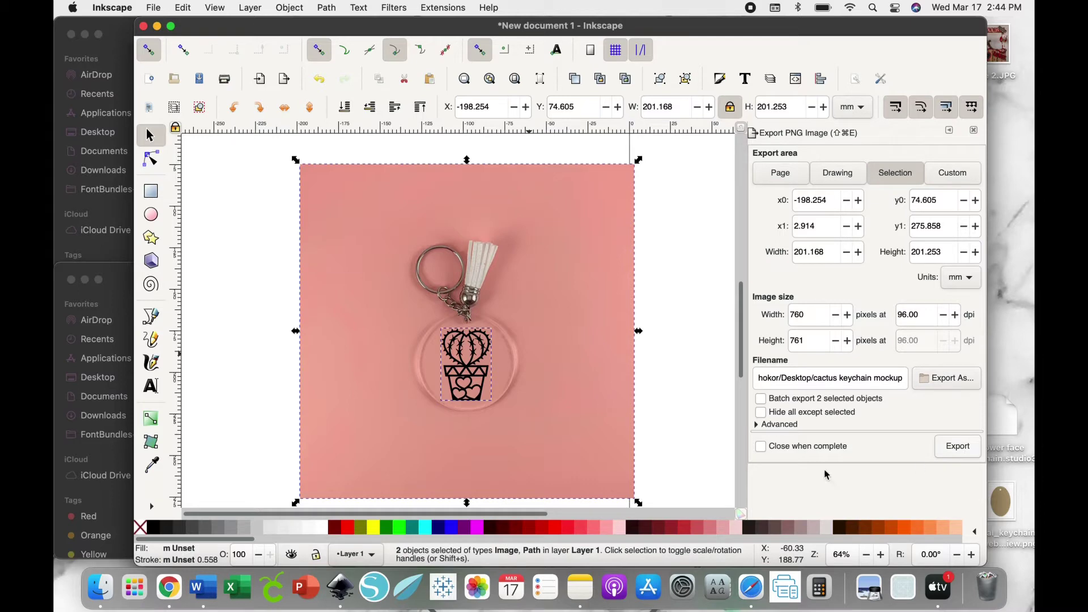
pyautogui.click(952, 451)
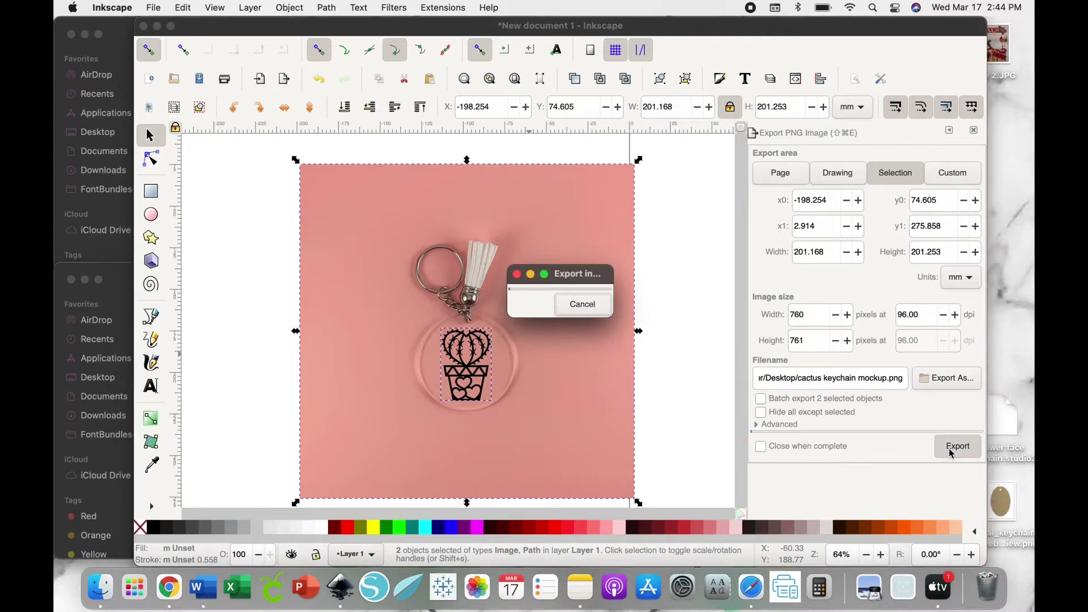
pyautogui.click(143, 26)
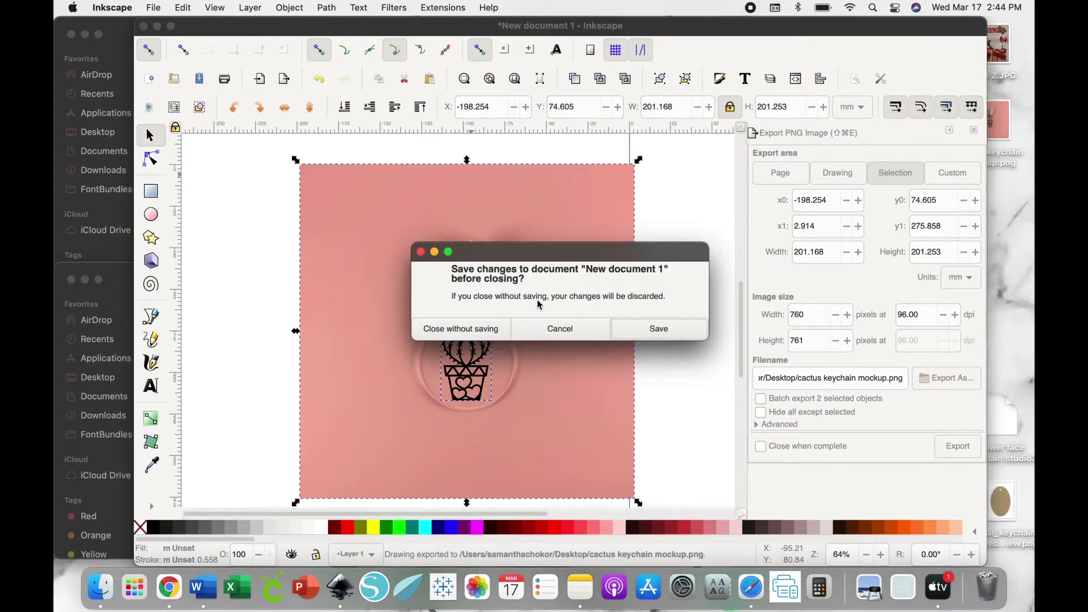
# - Cancel the save prompt, minimise Inkscape, and open cactus keychain mockup.png in Preview
pyautogui.click(563, 335)
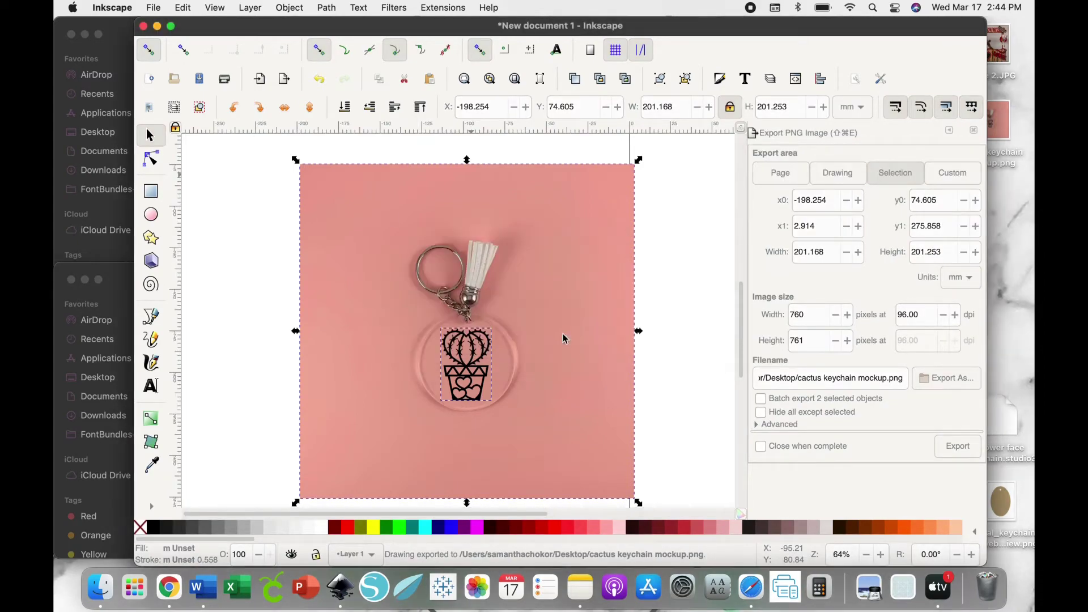
pyautogui.click(157, 26)
pyautogui.doubleClick(1000, 128)
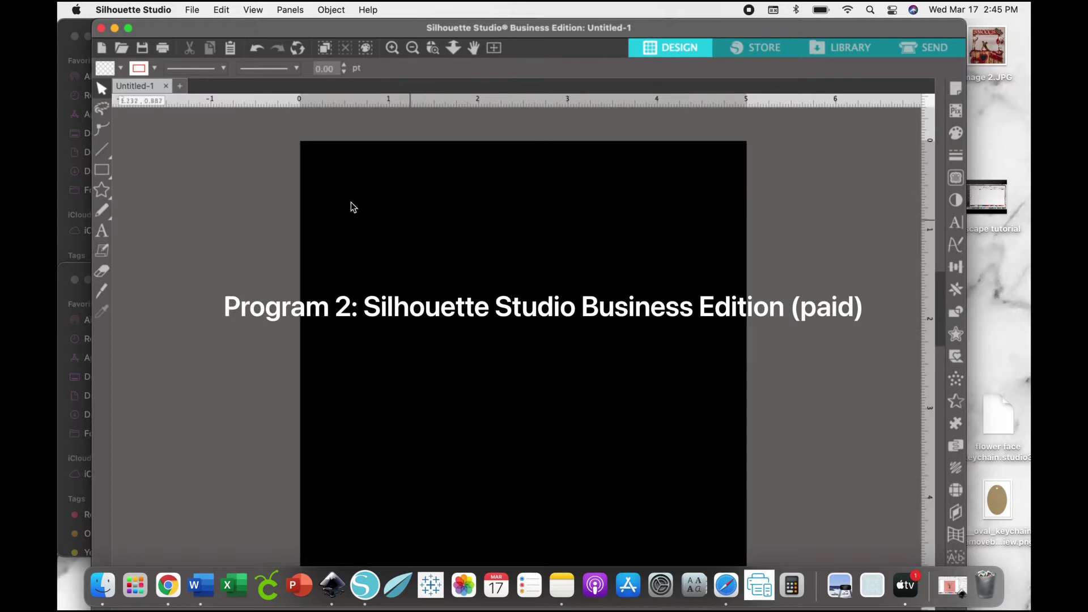
# - Place image 2 copy.jpg on the Untitled-1 page and zoom out to show the whole photo
pyautogui.click(63, 209)
pyautogui.moveTo(439, 99); pyautogui.dragTo(215, 460)
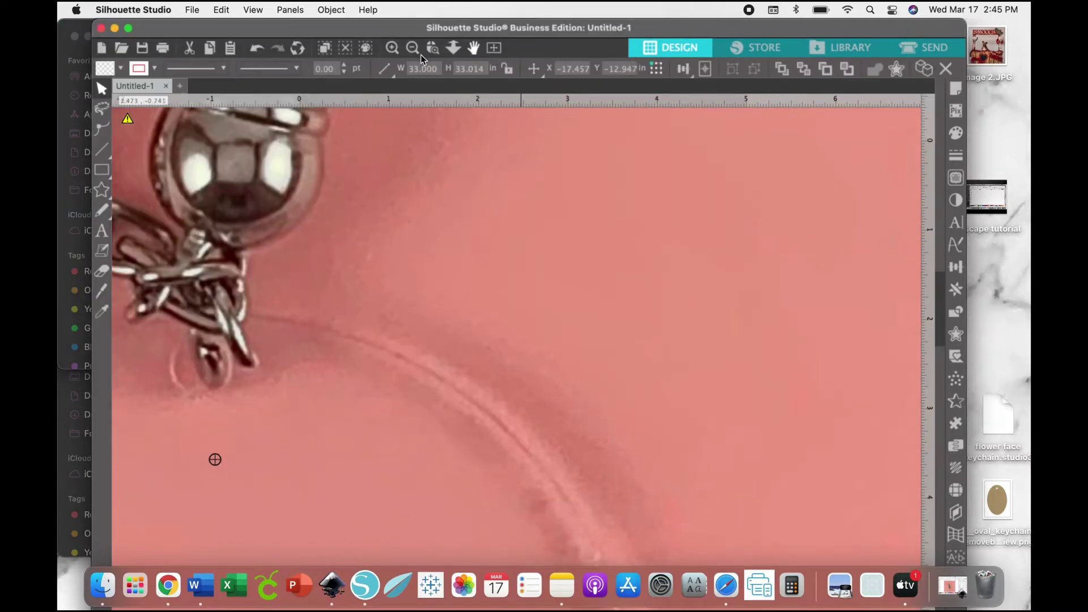
pyautogui.click(414, 50)
pyautogui.click(414, 50)
pyautogui.click(413, 50)
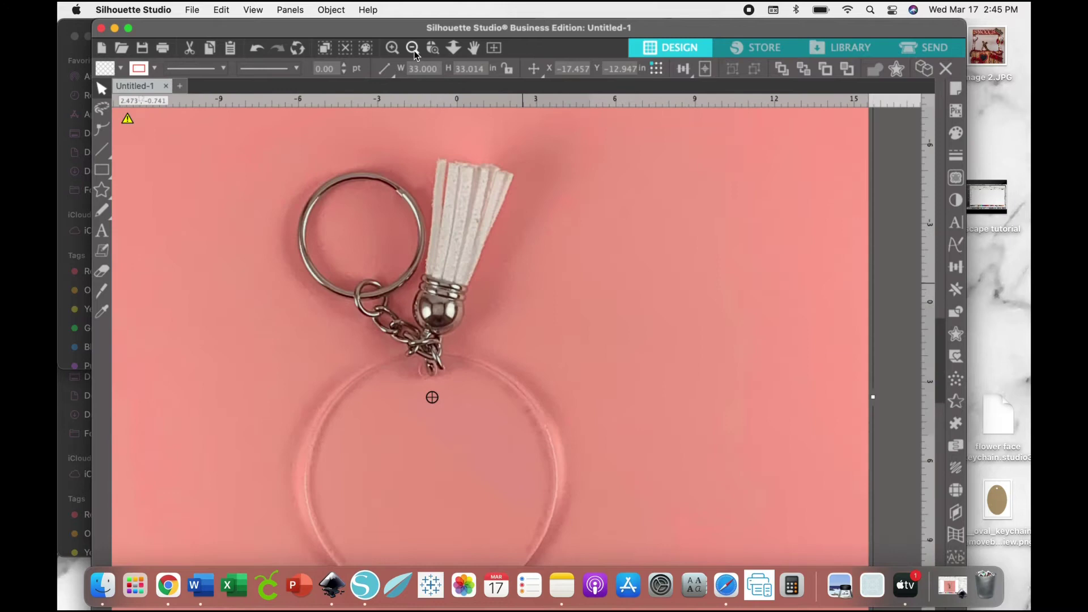
pyautogui.click(414, 50)
pyautogui.click(414, 50)
pyautogui.click(829, 392)
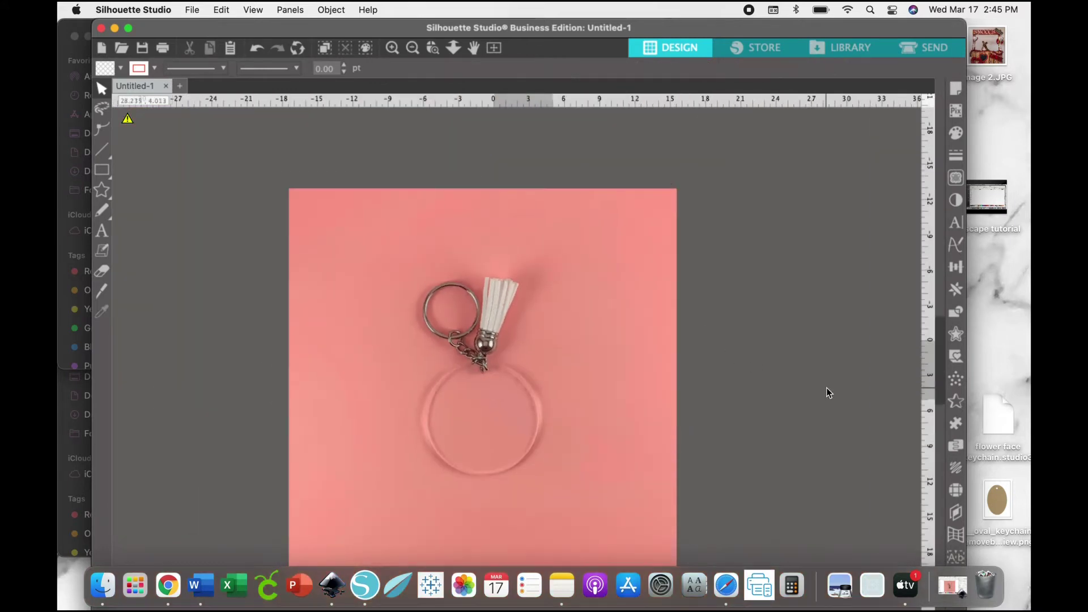
# - Drop cactus 2.svg onto the keychain ring and enlarge it, proportions locked, to fill the disc
pyautogui.click(68, 434)
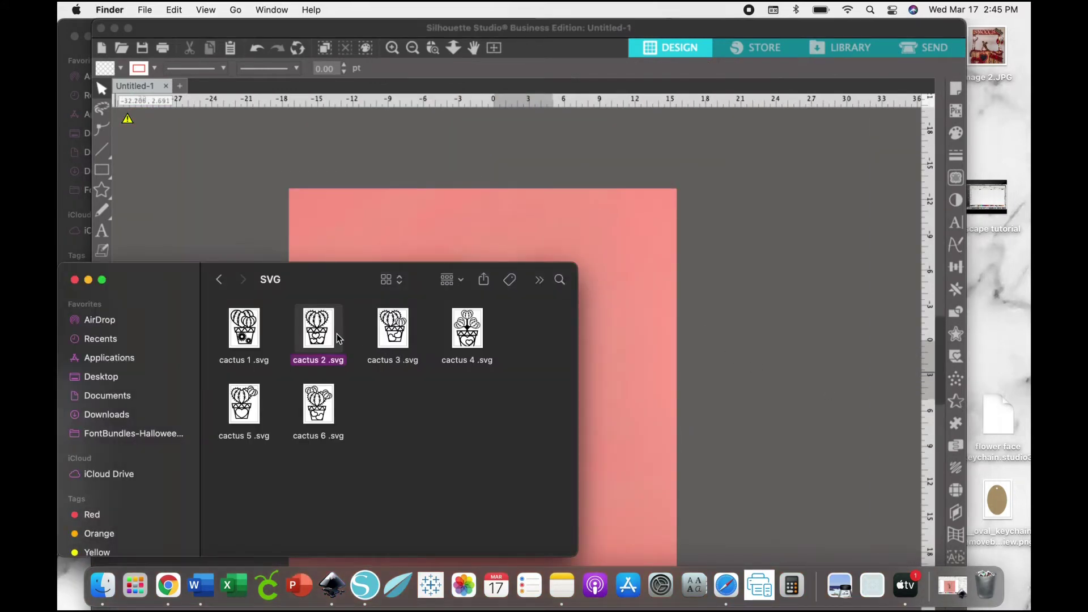
pyautogui.moveTo(339, 339); pyautogui.dragTo(494, 418)
pyautogui.click(739, 354)
pyautogui.click(517, 463)
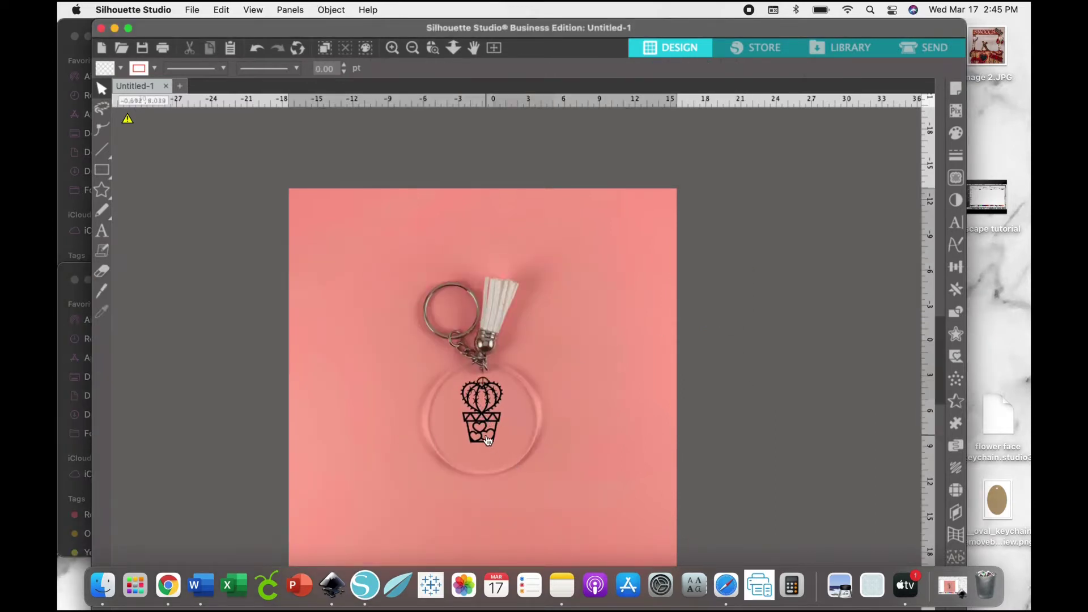
pyautogui.click(488, 441)
pyautogui.click(494, 447)
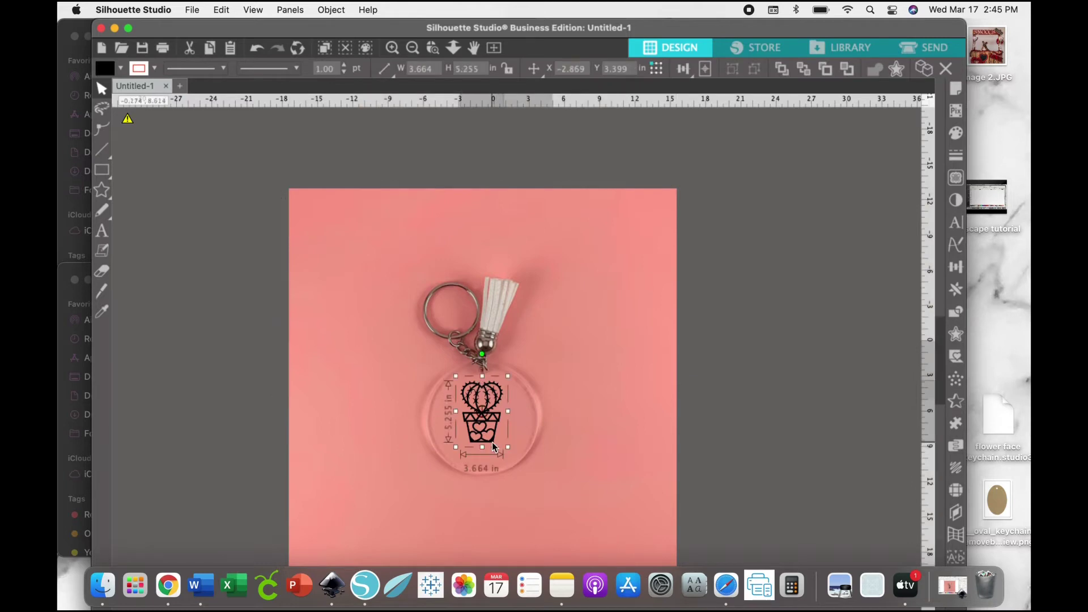
pyautogui.click(506, 69)
pyautogui.moveTo(508, 448); pyautogui.dragTo(515, 467)
pyautogui.click(455, 160)
# - Select the photo and cactus together and choose Save Selection > Save to Hard Drive
pyautogui.press('super+a')
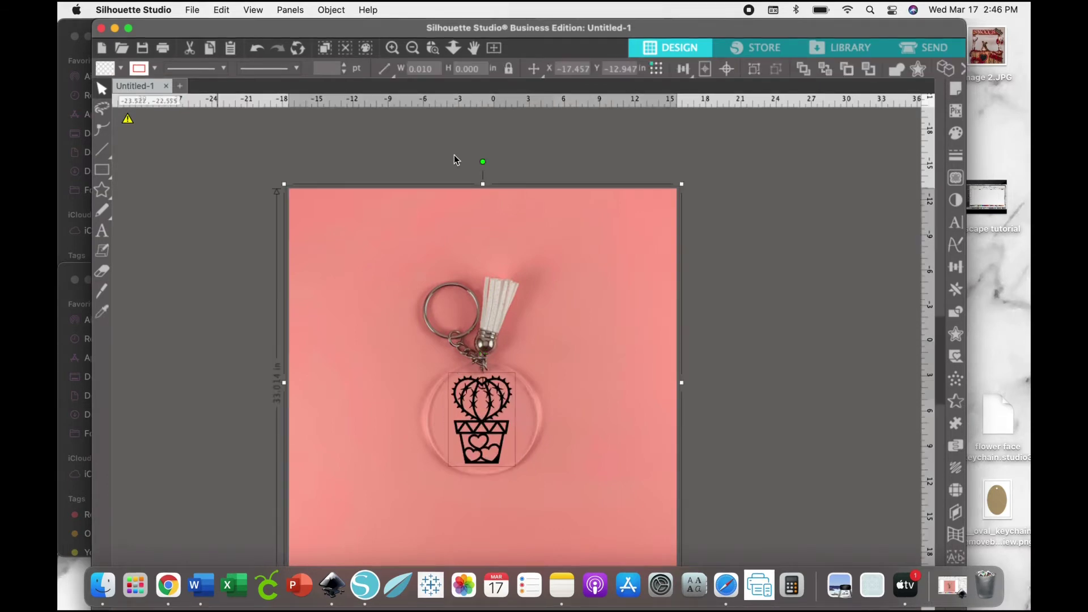
pyautogui.scroll(-1, 447, 205)
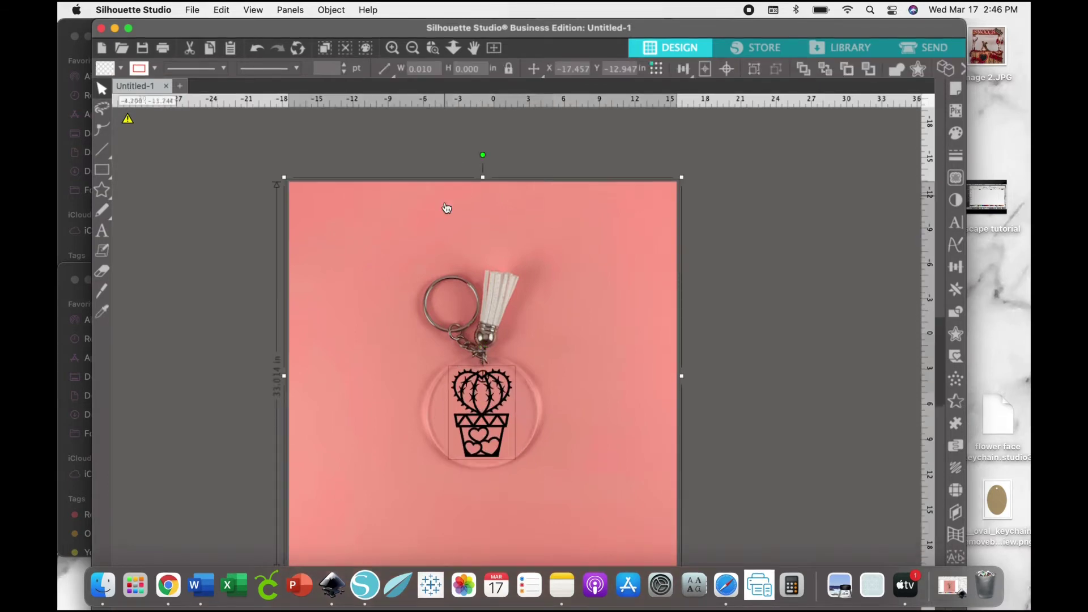
pyautogui.click(200, 13)
pyautogui.moveTo(237, 160)
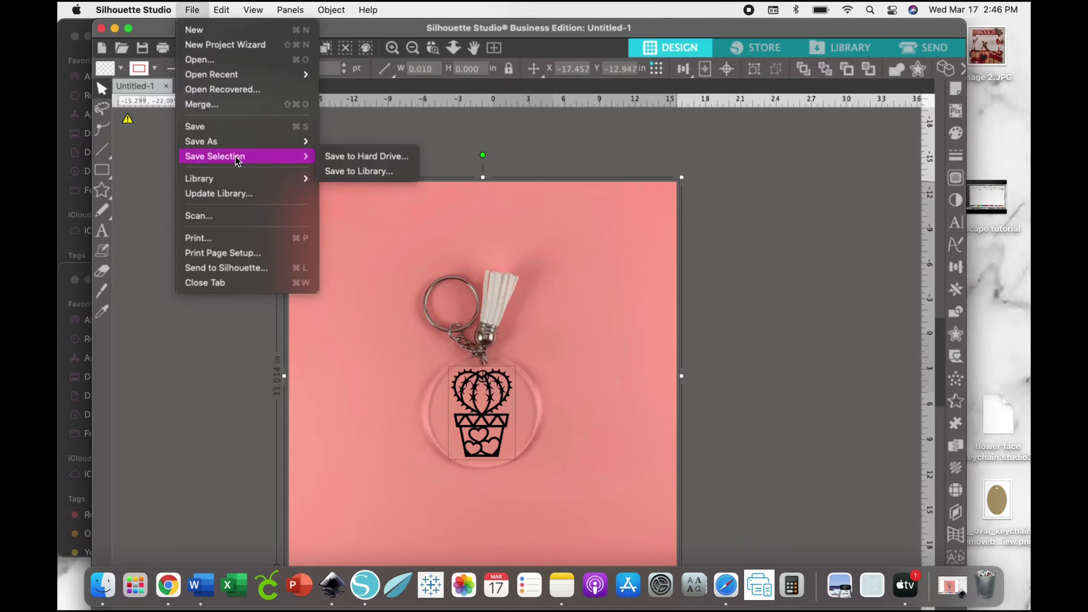
pyautogui.click(366, 157)
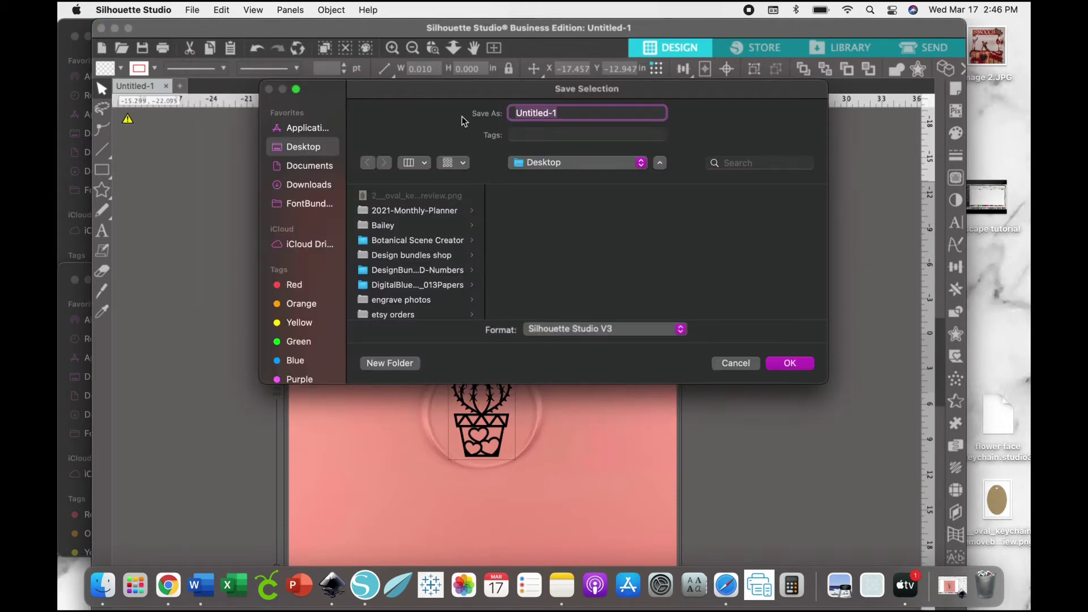
# - Name the file 'cactus keychain mockup' and set its format to PNG, dismissing the Cricut splash
pyautogui.write('cactus keychain')
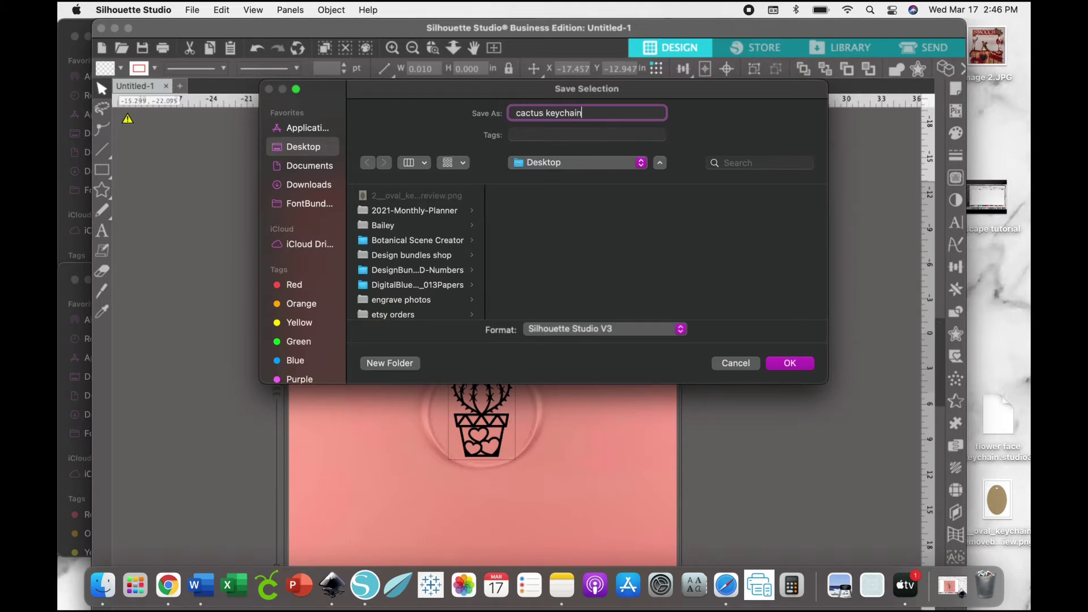
pyautogui.write(' mockup')
pyautogui.click(642, 330)
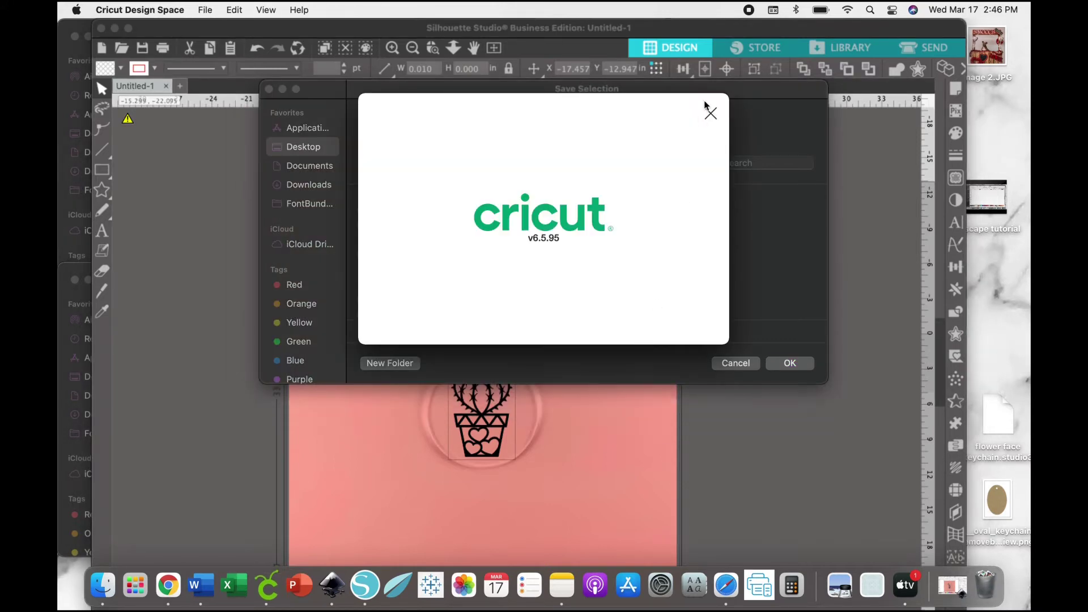
pyautogui.click(710, 114)
pyautogui.click(637, 336)
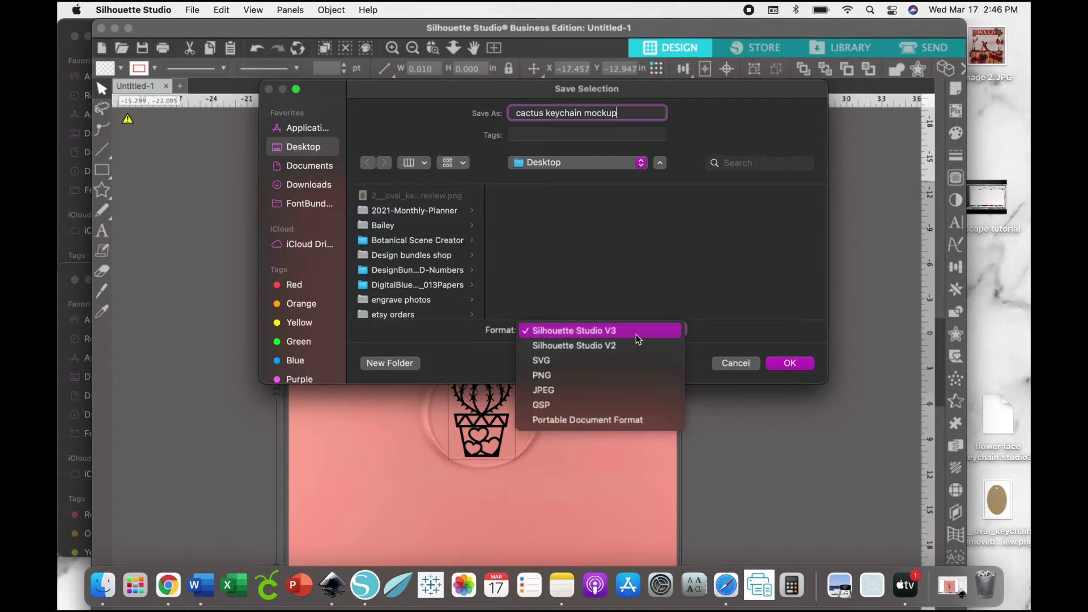
pyautogui.click(633, 377)
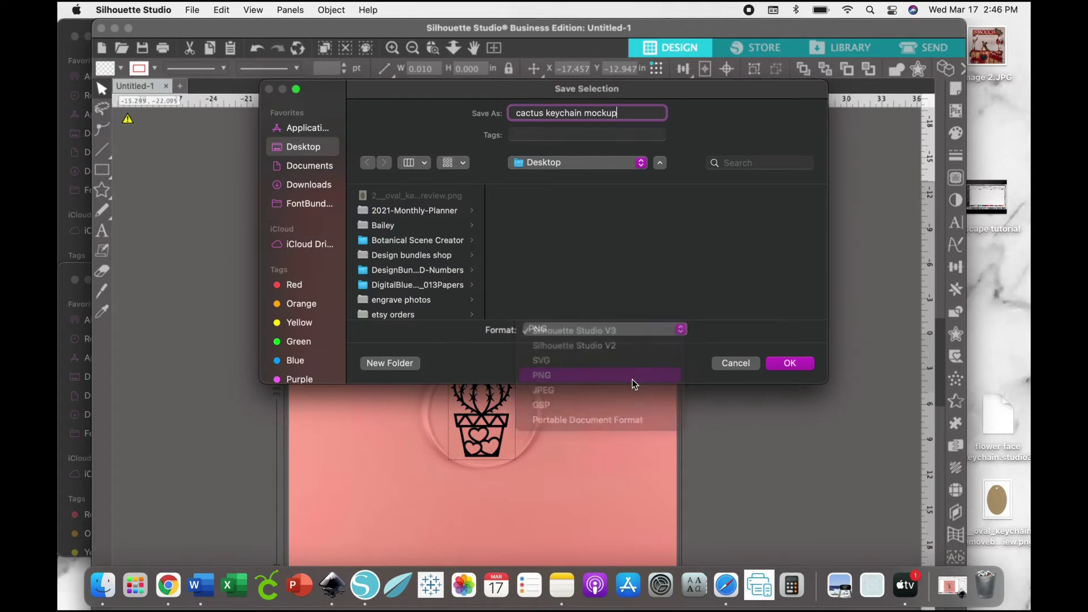
pyautogui.click(790, 365)
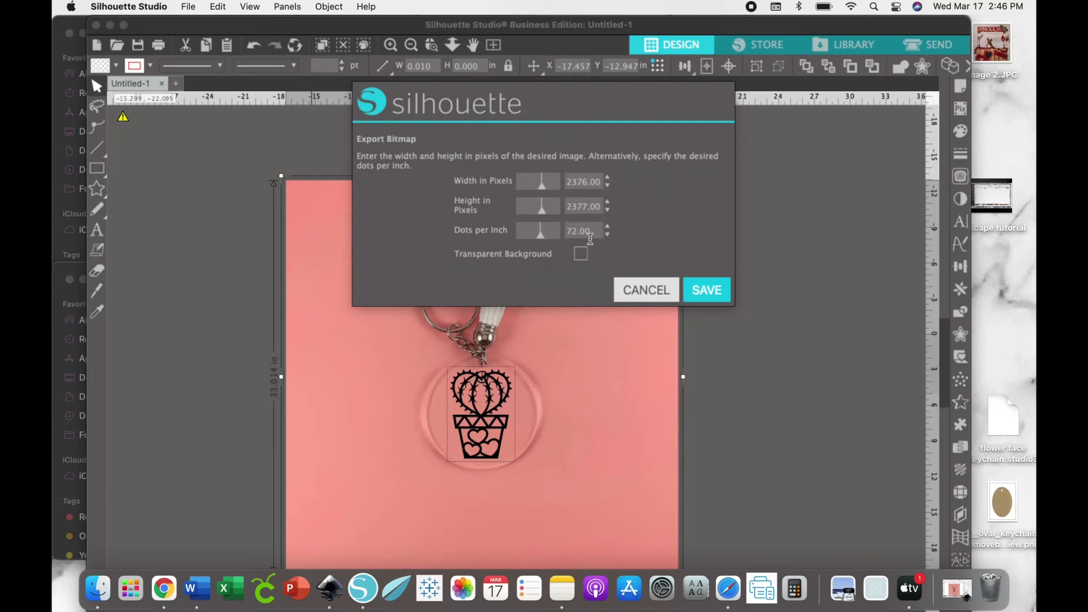
# - Save 'cactus keychain mockup.png' to the Desktop and minimize Silhouette Studio
pyautogui.click(697, 293)
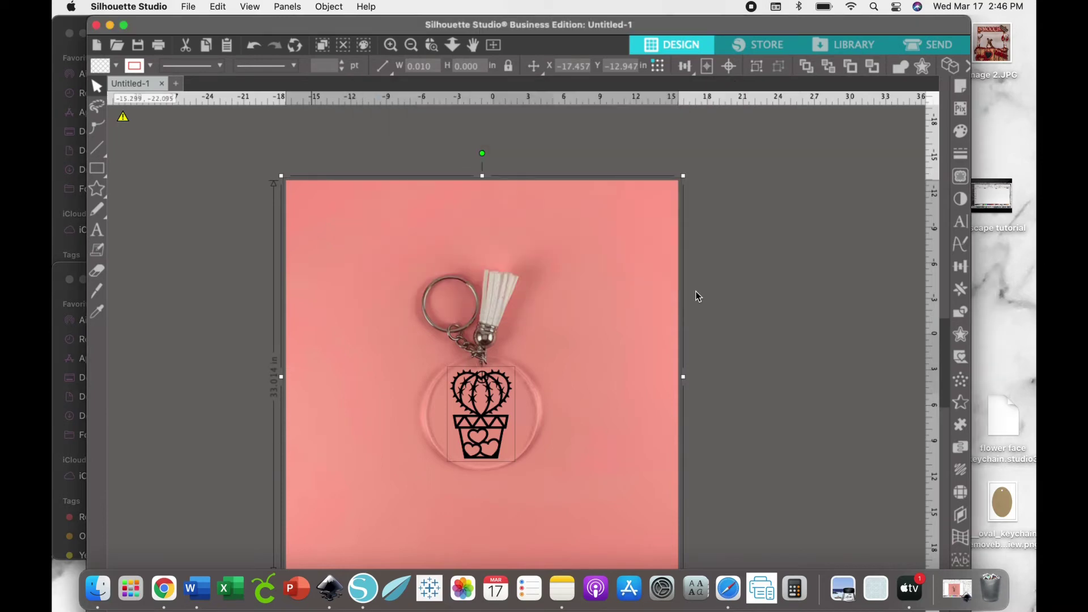
pyautogui.click(110, 25)
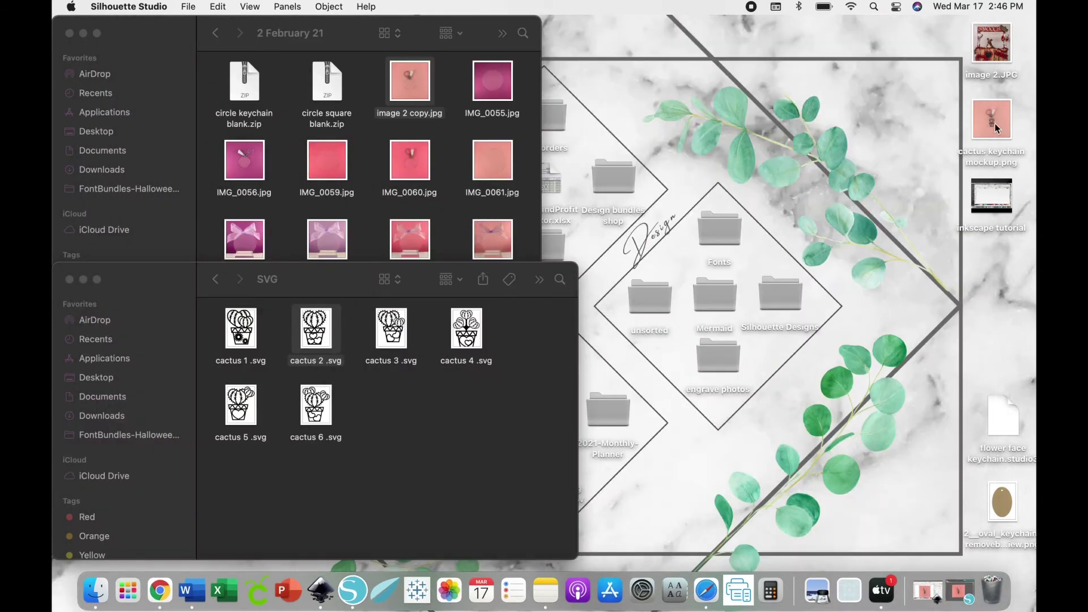
# - Open cactus keychain mockup.png in Preview and move its window aside
pyautogui.doubleClick(995, 123)
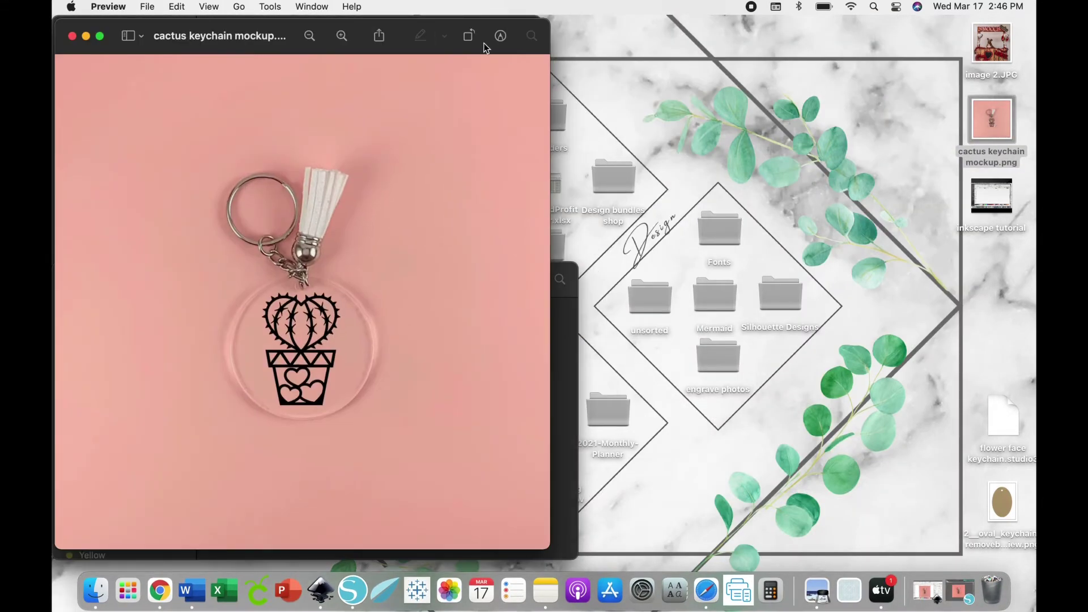
pyautogui.moveTo(406, 25); pyautogui.dragTo(665, 27)
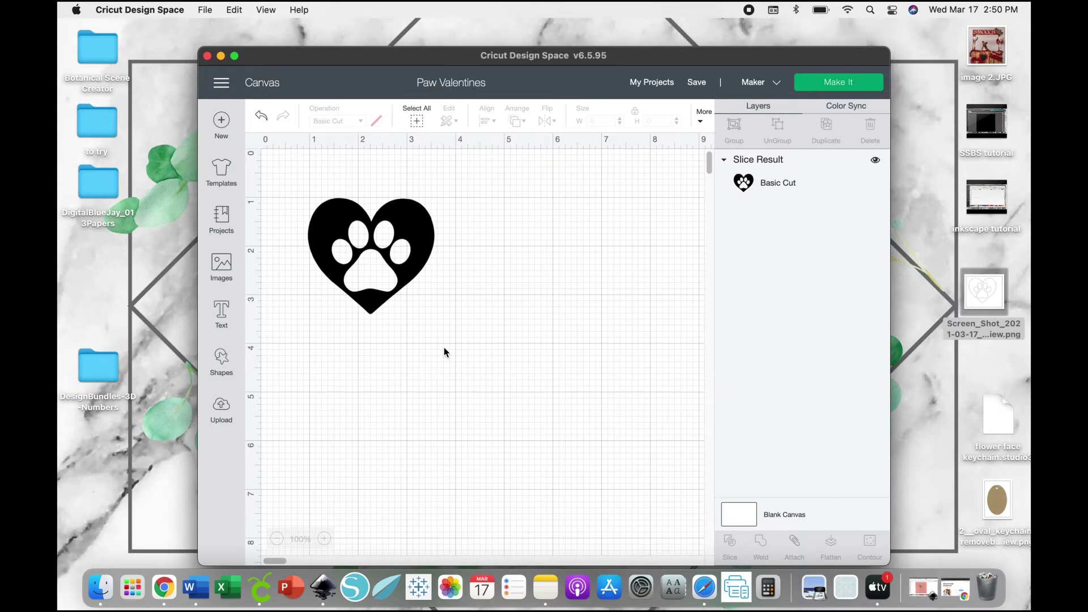
# - Set the Cricut canvas to No Grid, screenshot the paw heart, then minimize Design Space
pyautogui.click(222, 86)
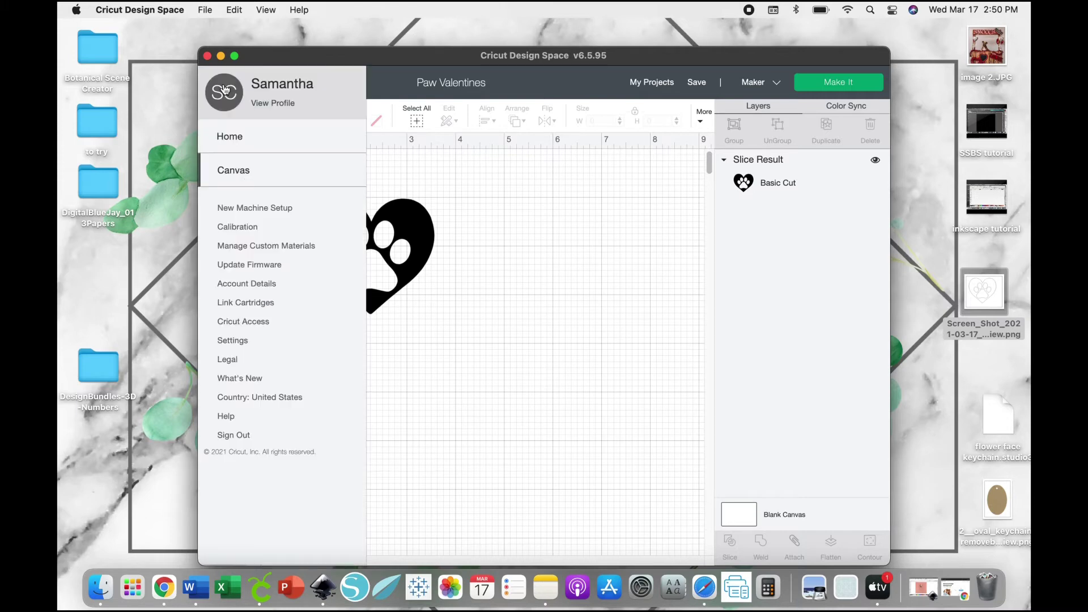
pyautogui.click(233, 341)
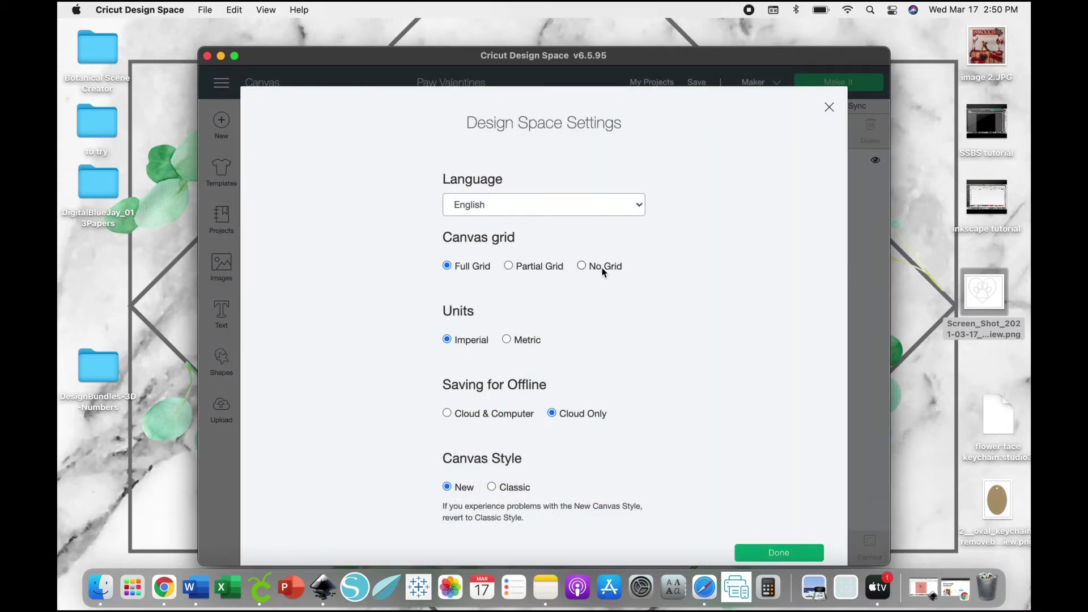
pyautogui.click(604, 272)
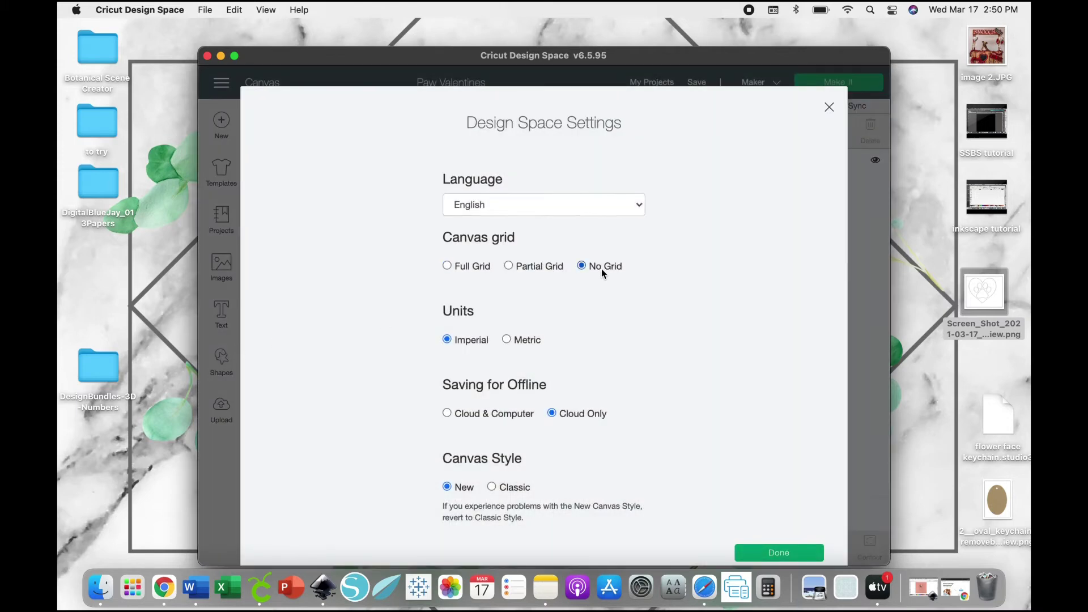
pyautogui.click(784, 555)
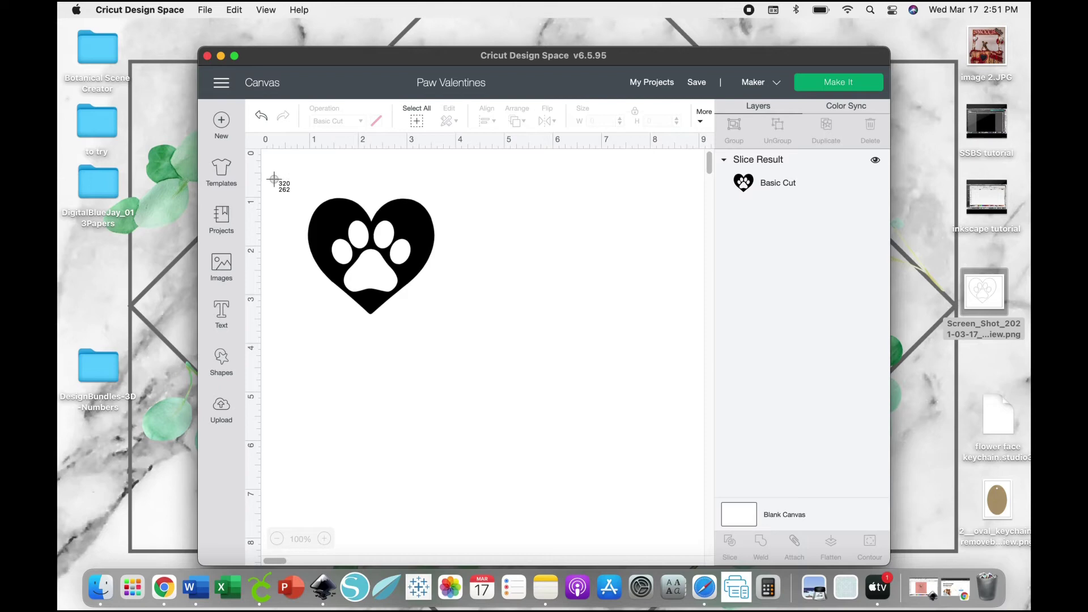
pyautogui.moveTo(293, 179); pyautogui.dragTo(451, 328)
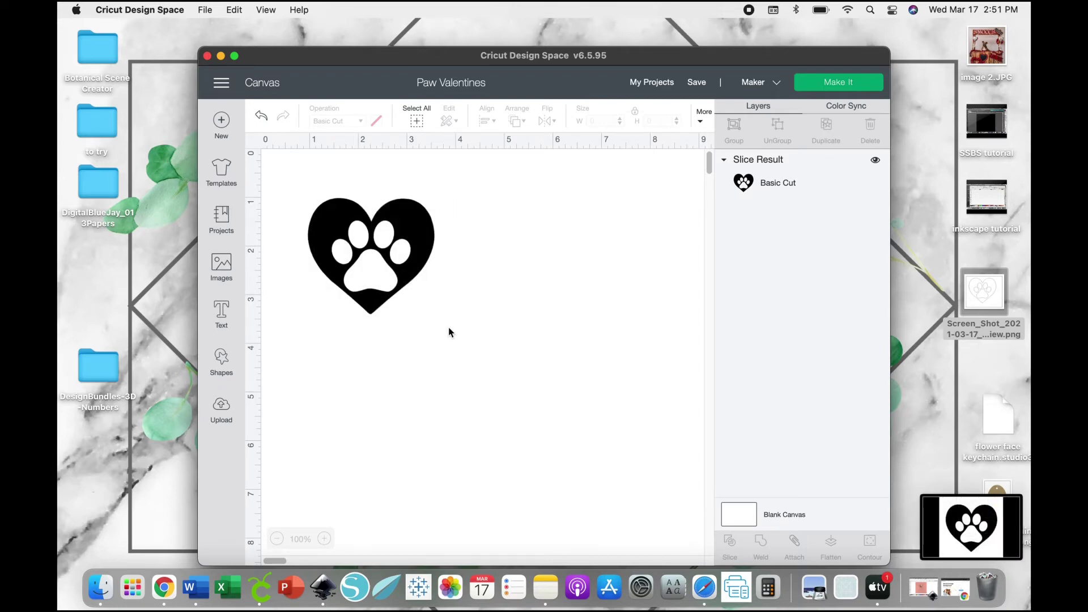
pyautogui.click(220, 56)
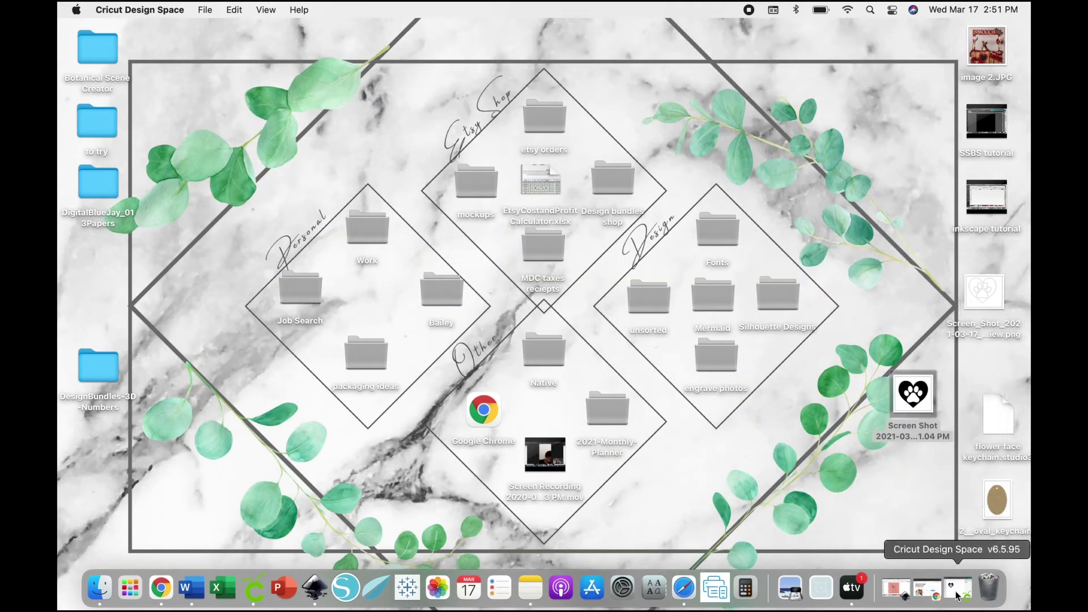
# - Upload the paw heart screenshot to remove.bg, download the cut-out, and drag it to the desktop
pyautogui.click(936, 597)
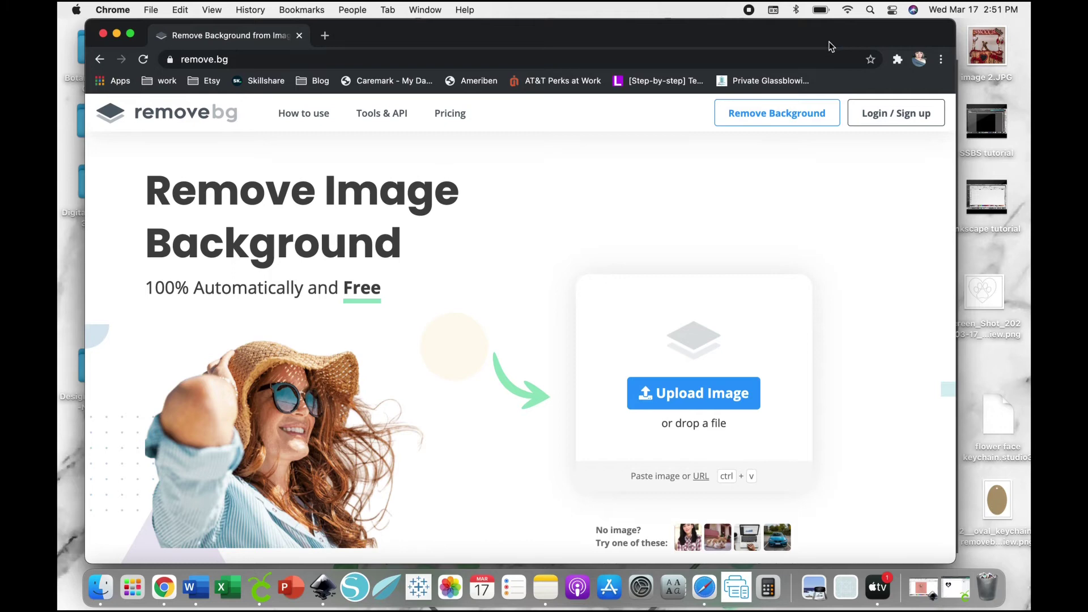
pyautogui.moveTo(831, 46); pyautogui.dragTo(788, 44)
pyautogui.moveTo(921, 396); pyautogui.dragTo(647, 372)
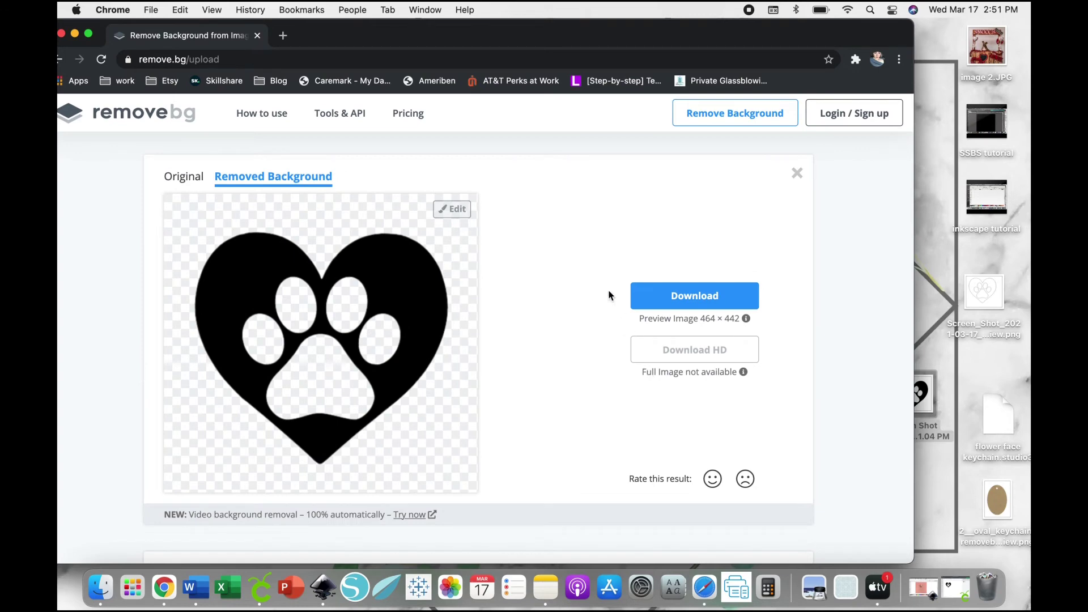
pyautogui.click(669, 295)
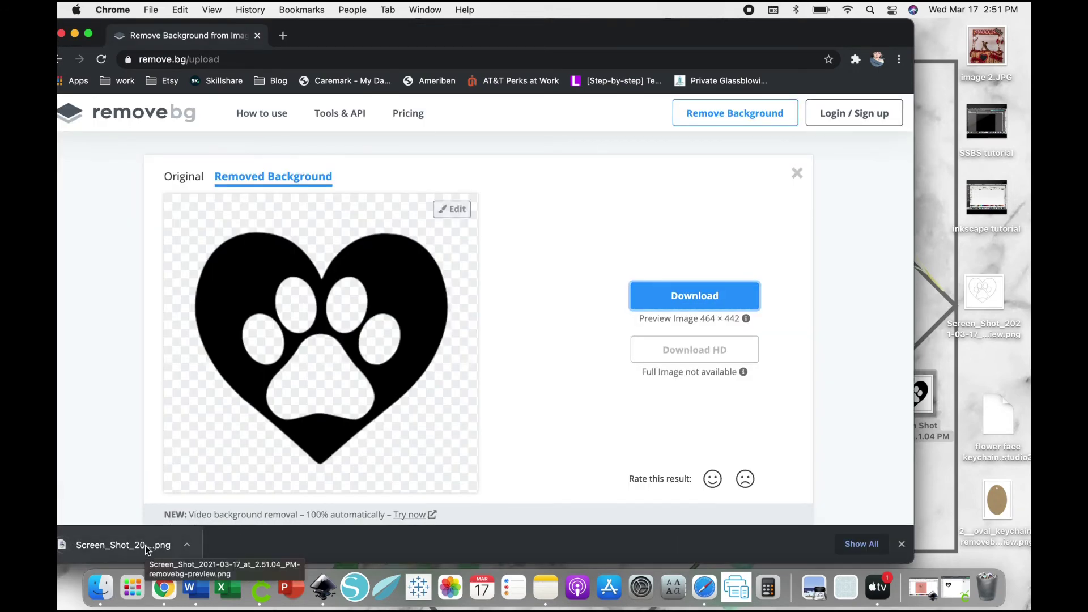
pyautogui.moveTo(146, 550); pyautogui.dragTo(938, 287)
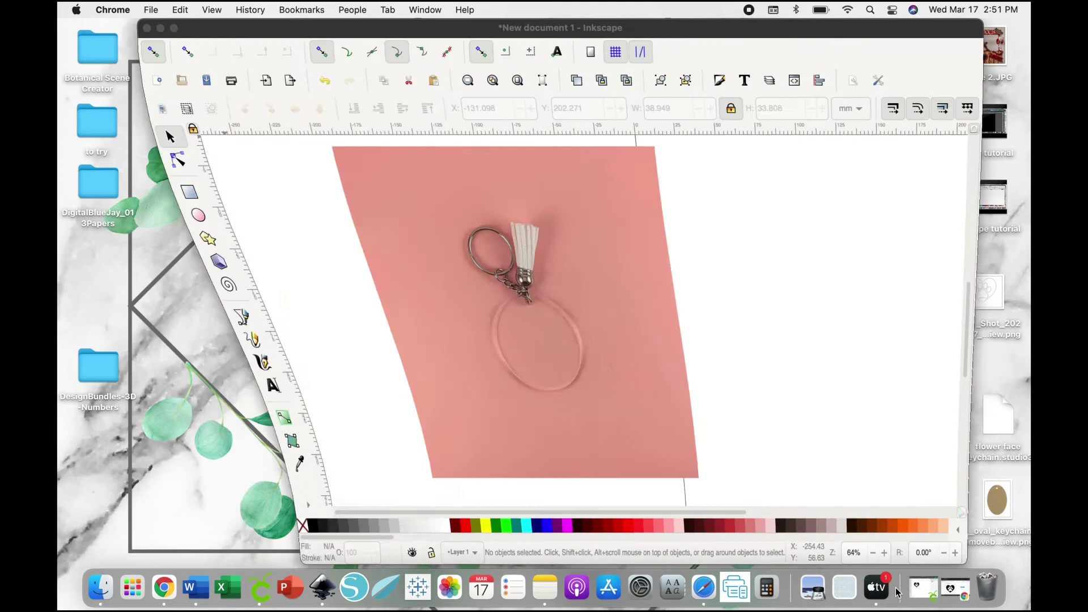
# - Embed the heart-paw PNG and shrink it to about 52.7 × 50.2 mm inside the round blank
pyautogui.moveTo(804, 34); pyautogui.dragTo(726, 34)
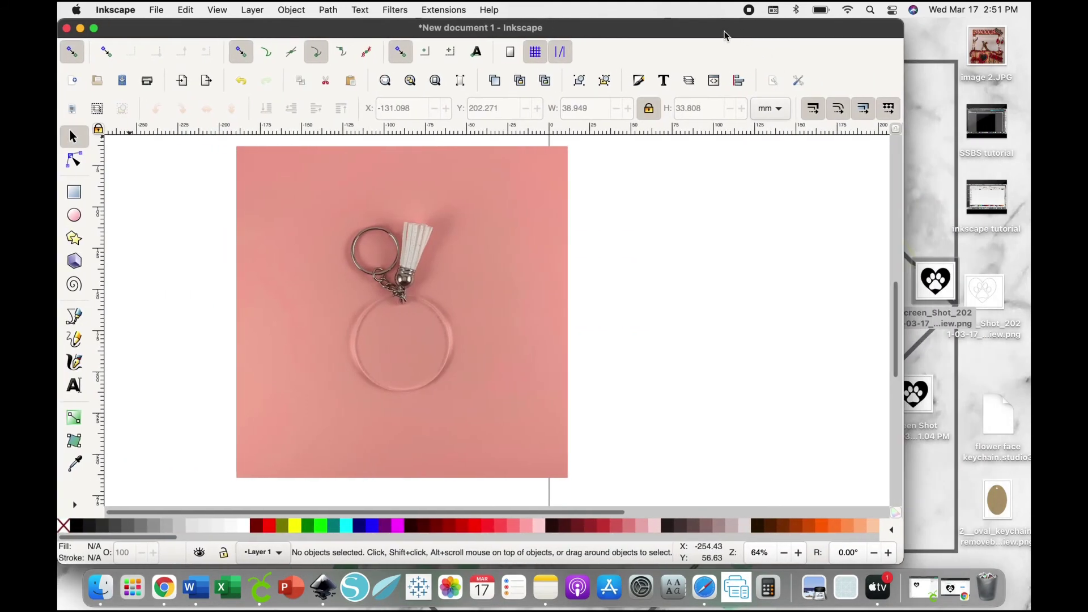
pyautogui.moveTo(950, 278); pyautogui.dragTo(719, 273)
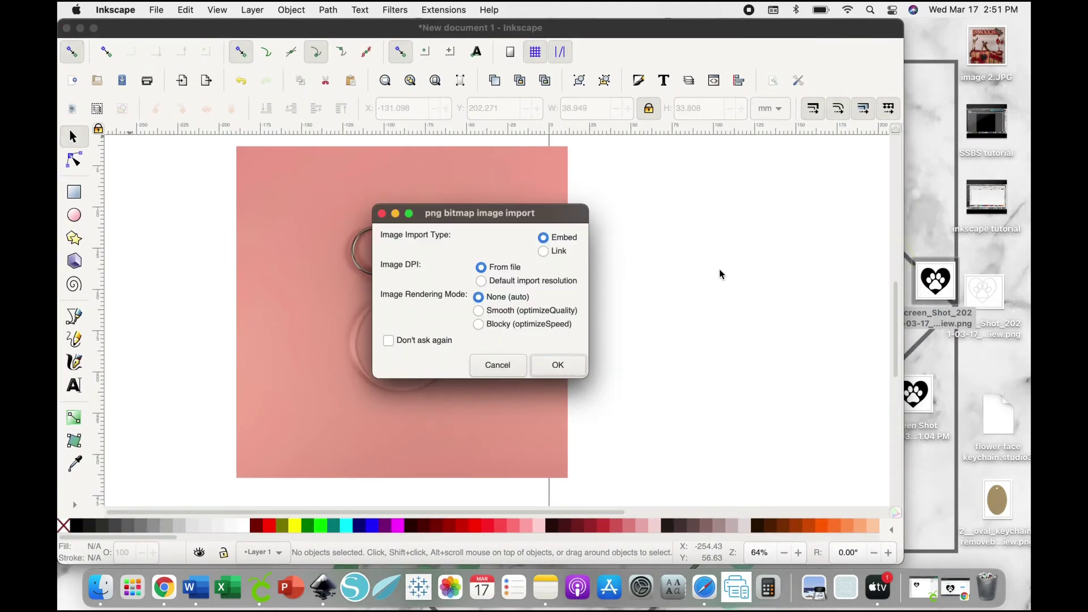
pyautogui.click(567, 365)
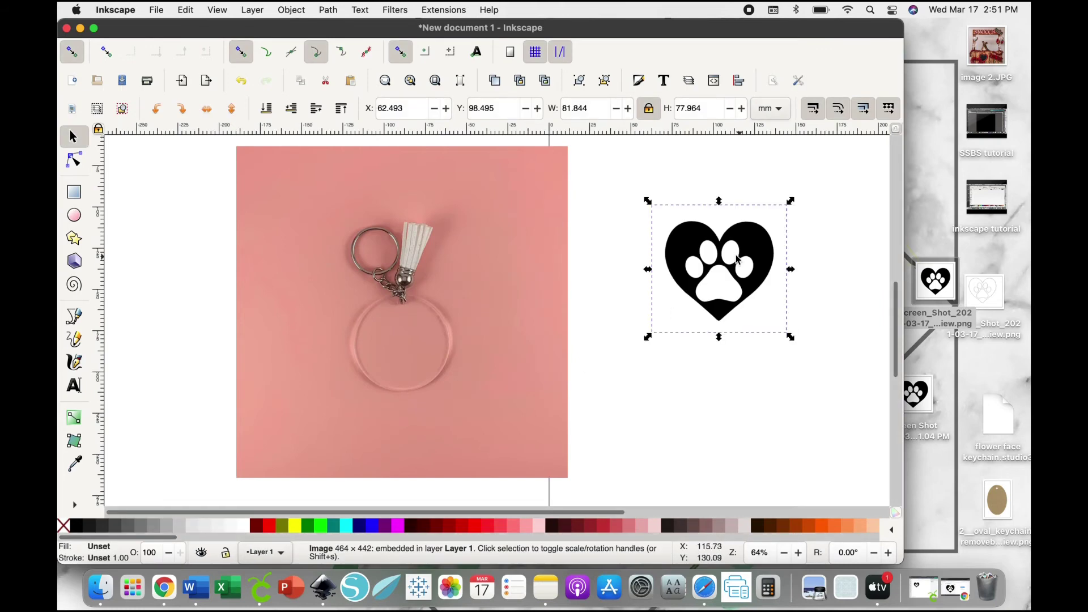
pyautogui.moveTo(791, 201); pyautogui.dragTo(752, 236)
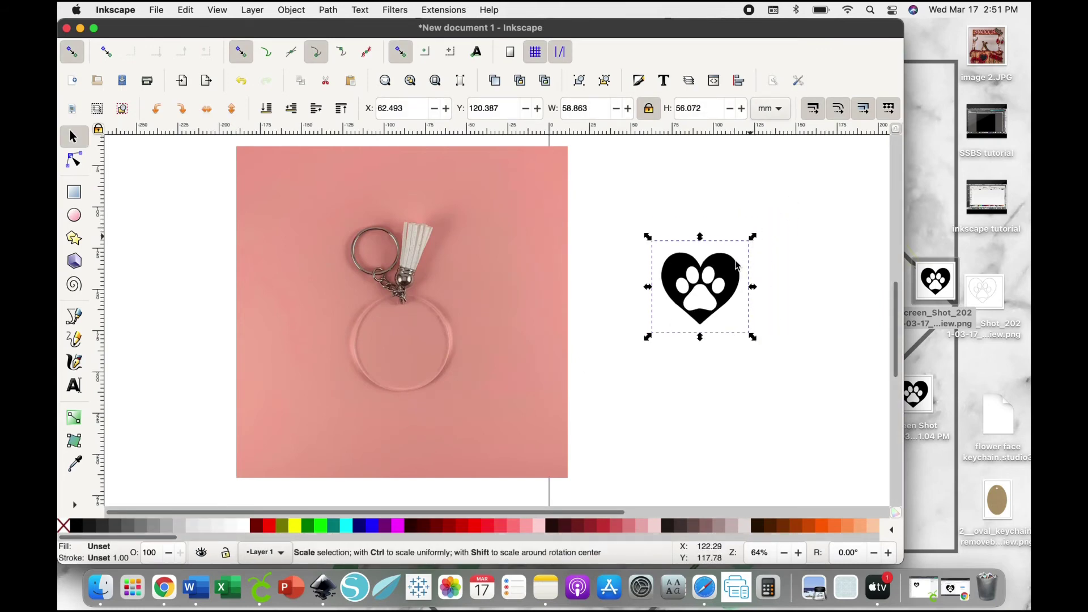
pyautogui.moveTo(524, 323); pyautogui.dragTo(408, 329)
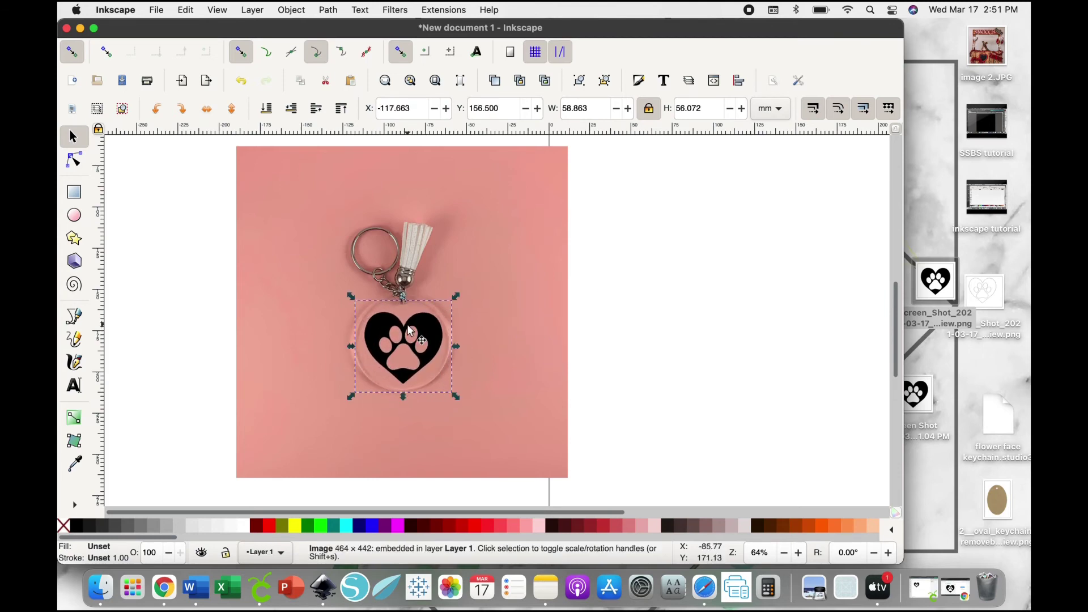
pyautogui.moveTo(351, 297); pyautogui.dragTo(373, 326)
pyautogui.click(376, 331)
pyautogui.click(391, 344)
pyautogui.click(655, 373)
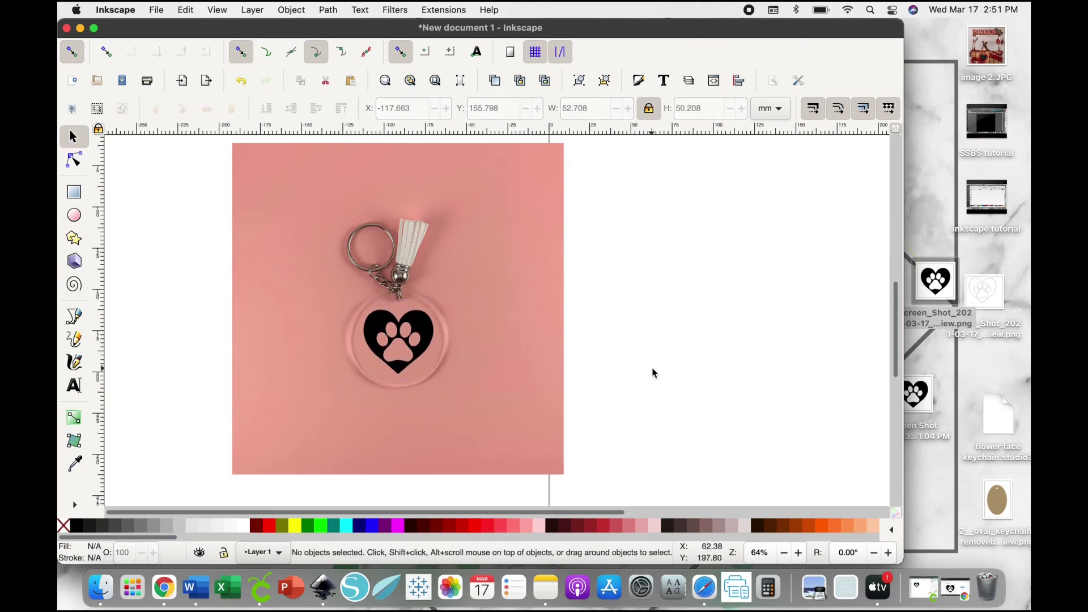
pyautogui.scroll(1, 656, 406)
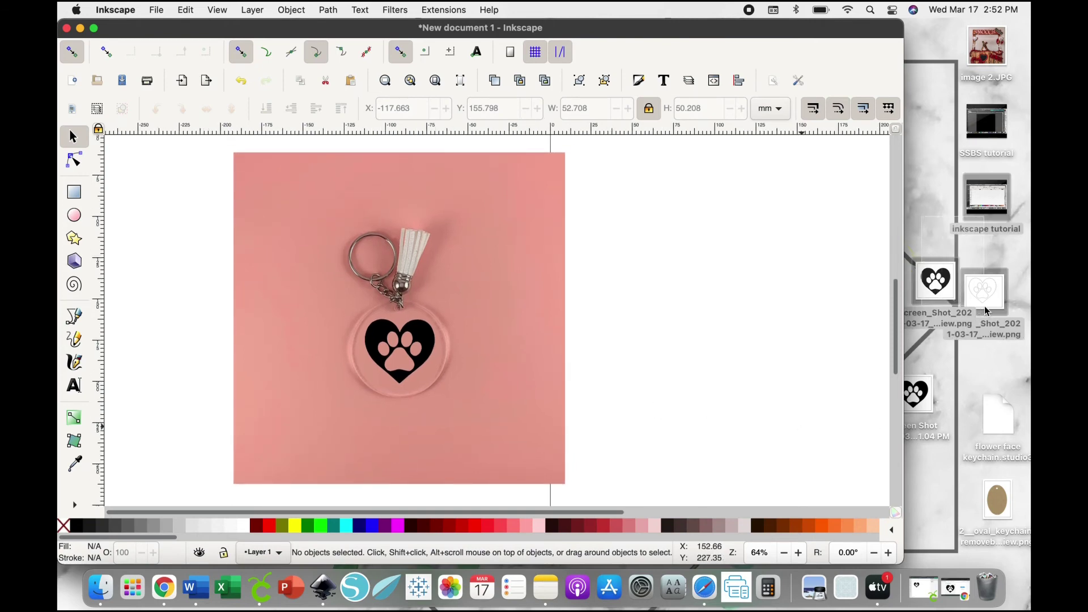
# - Clear leftover screenshot files off the desktop and reselect the heart-paw image in Inkscape
pyautogui.click(949, 313)
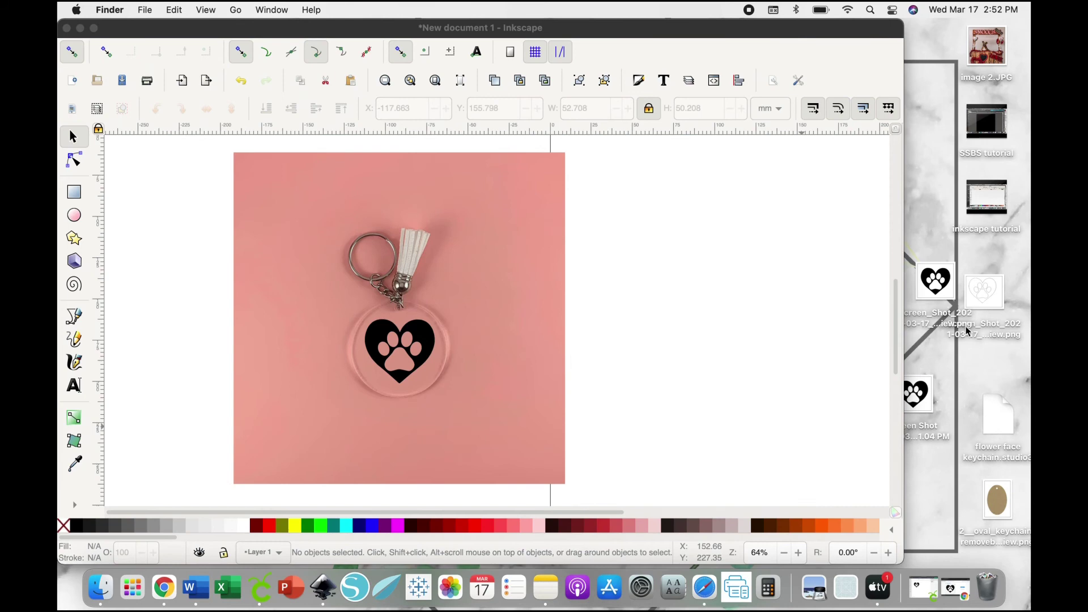
pyautogui.moveTo(972, 397); pyautogui.dragTo(989, 587)
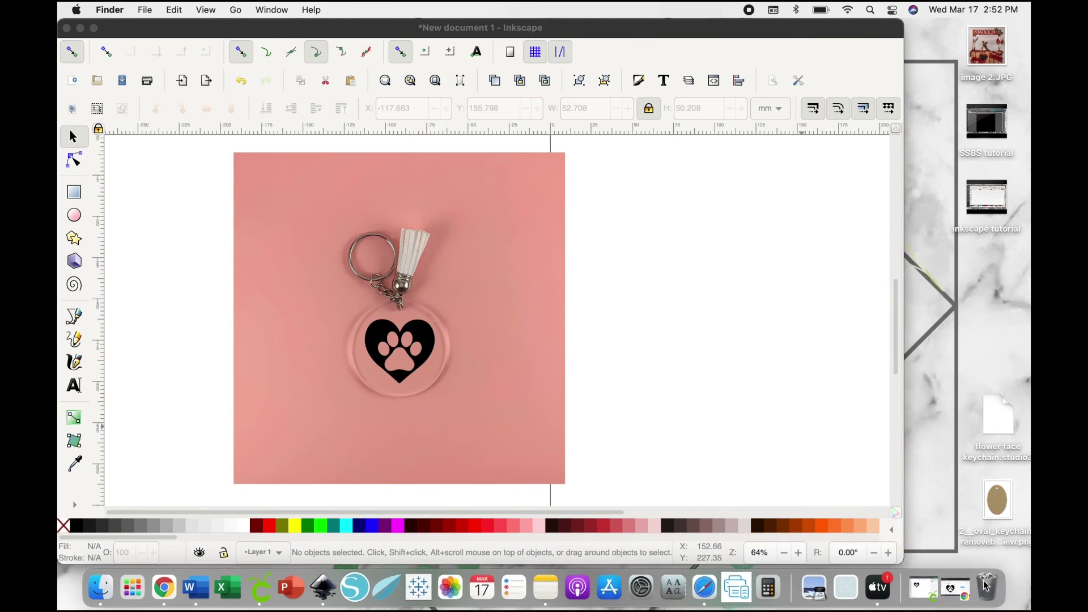
pyautogui.click(148, 12)
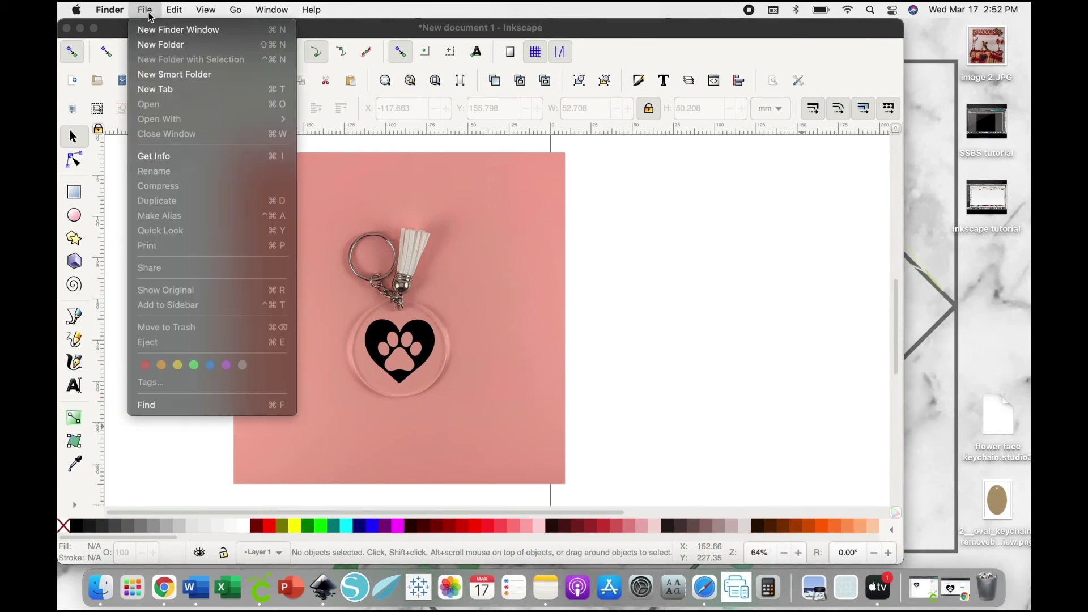
pyautogui.click(584, 306)
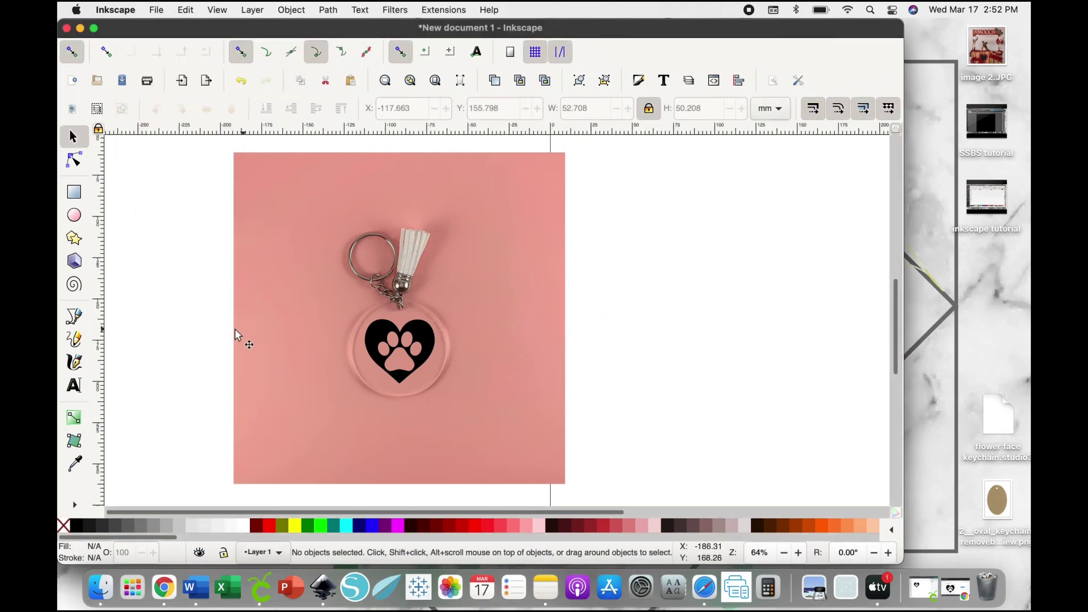
pyautogui.moveTo(216, 324); pyautogui.dragTo(404, 364)
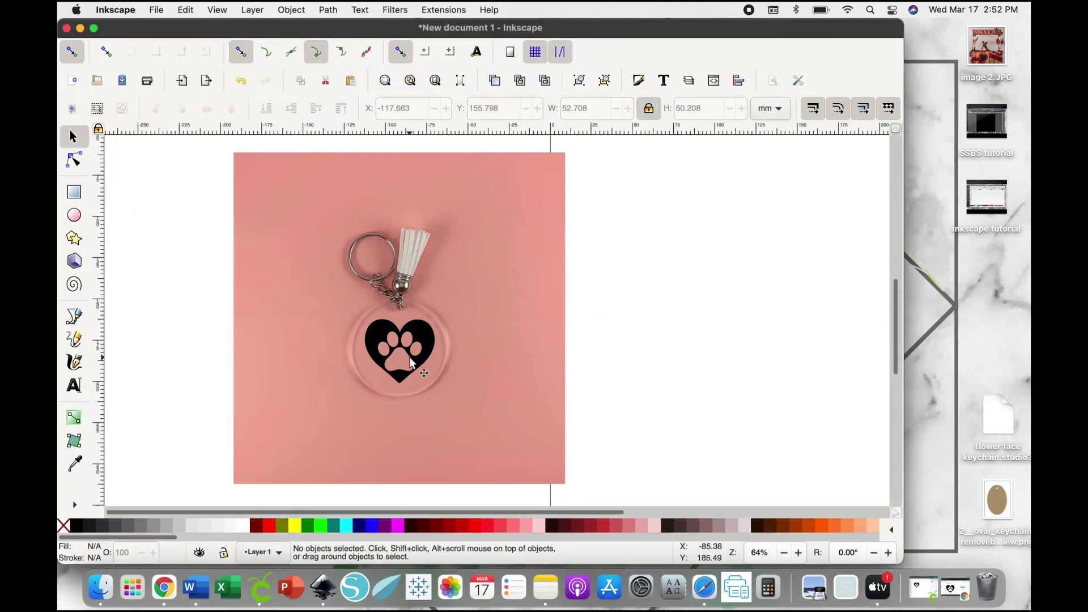
pyautogui.click(433, 351)
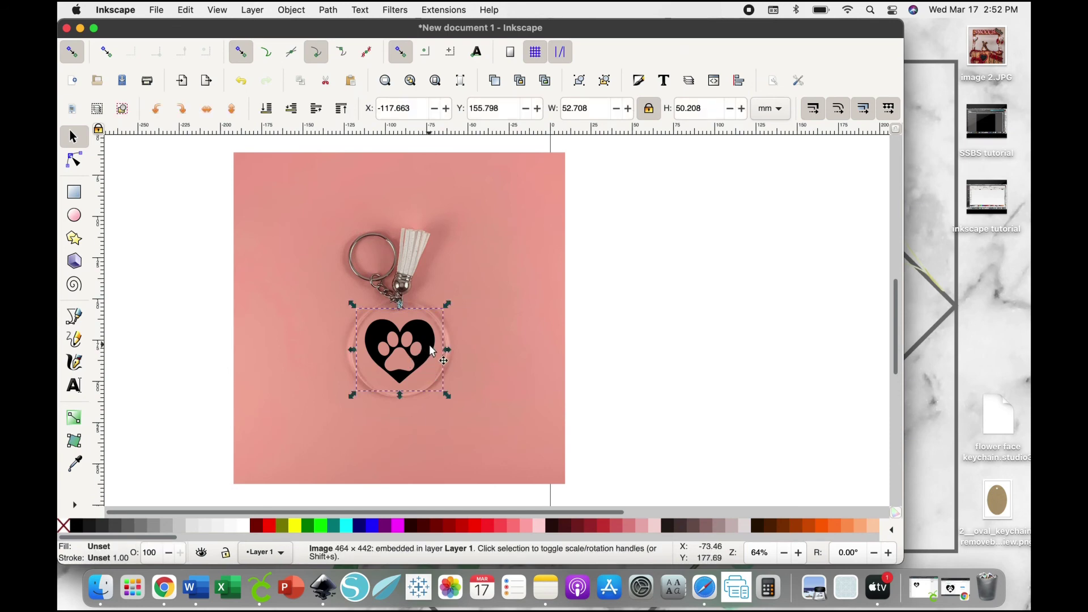
# - Select the pink photo with the heart-paw and set the PNG export destination to Desktop
pyautogui.keyDown('shift'); pyautogui.click(254, 291); pyautogui.keyUp('shift')
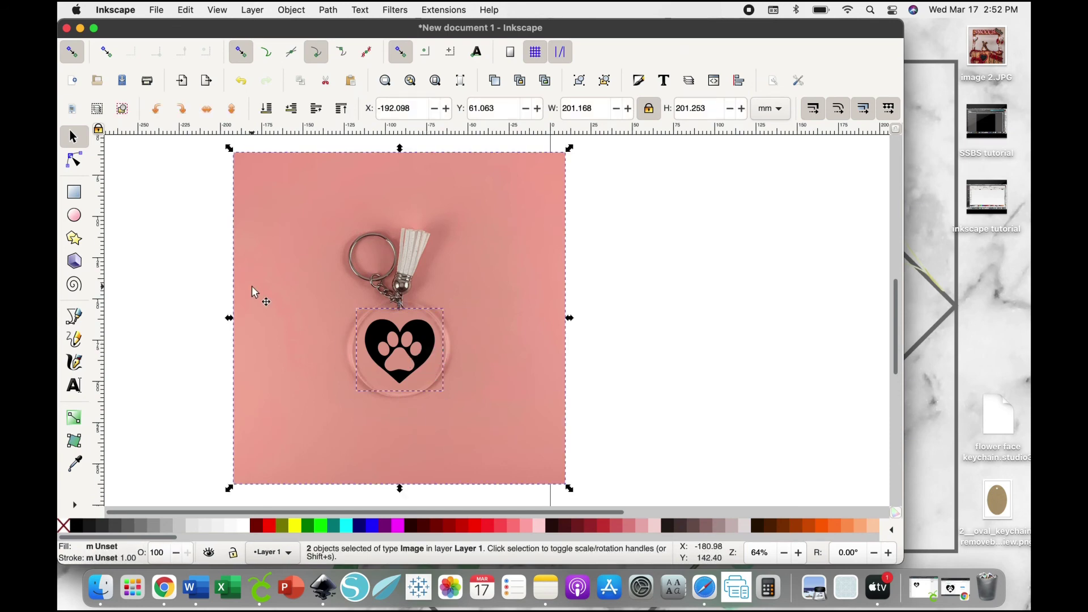
pyautogui.click(157, 10)
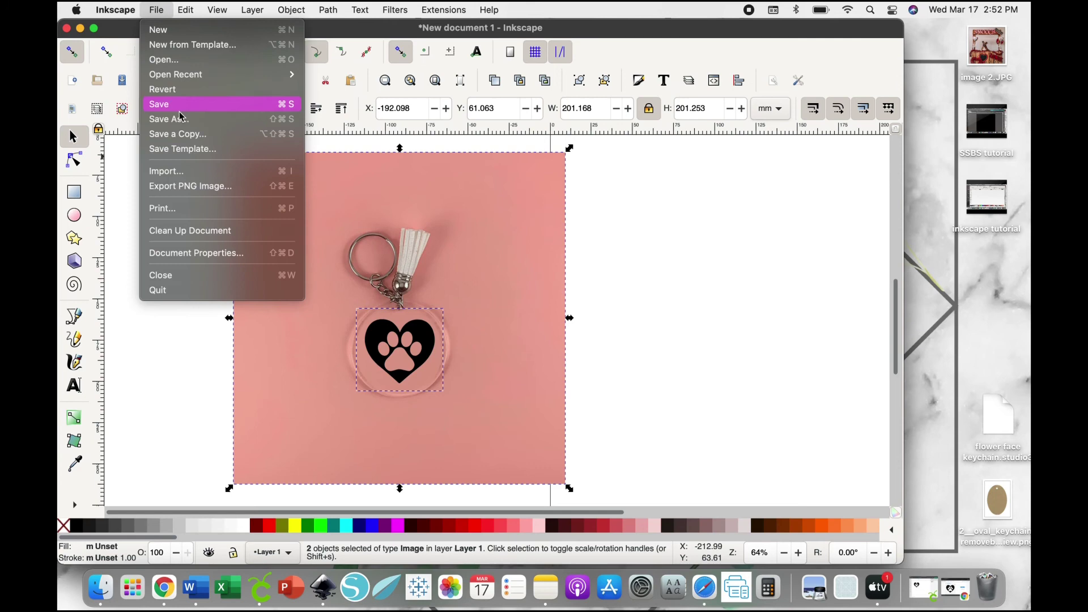
pyautogui.click(193, 186)
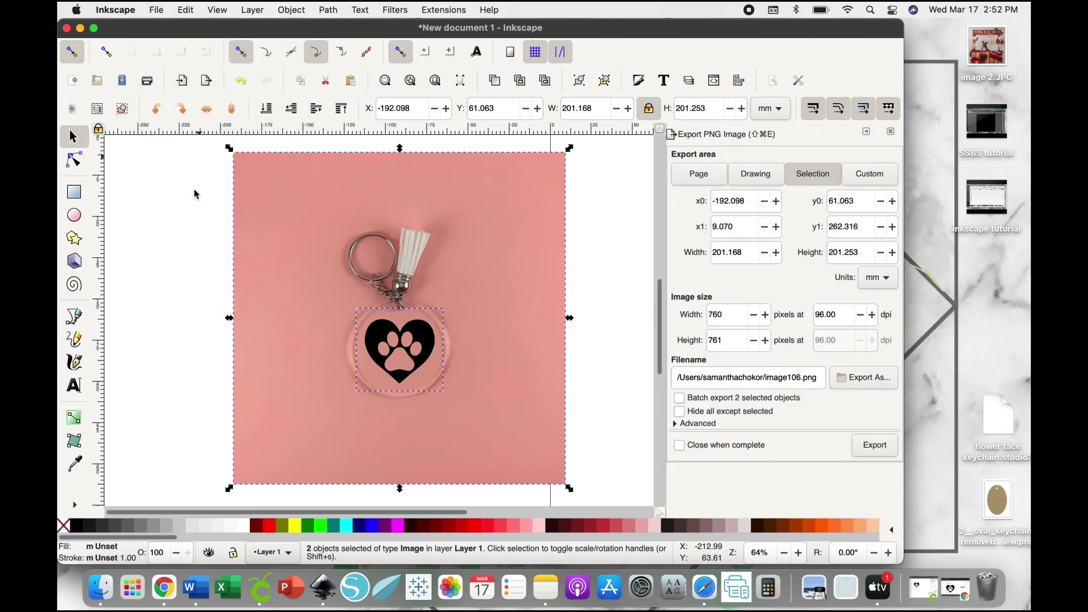
pyautogui.click(857, 384)
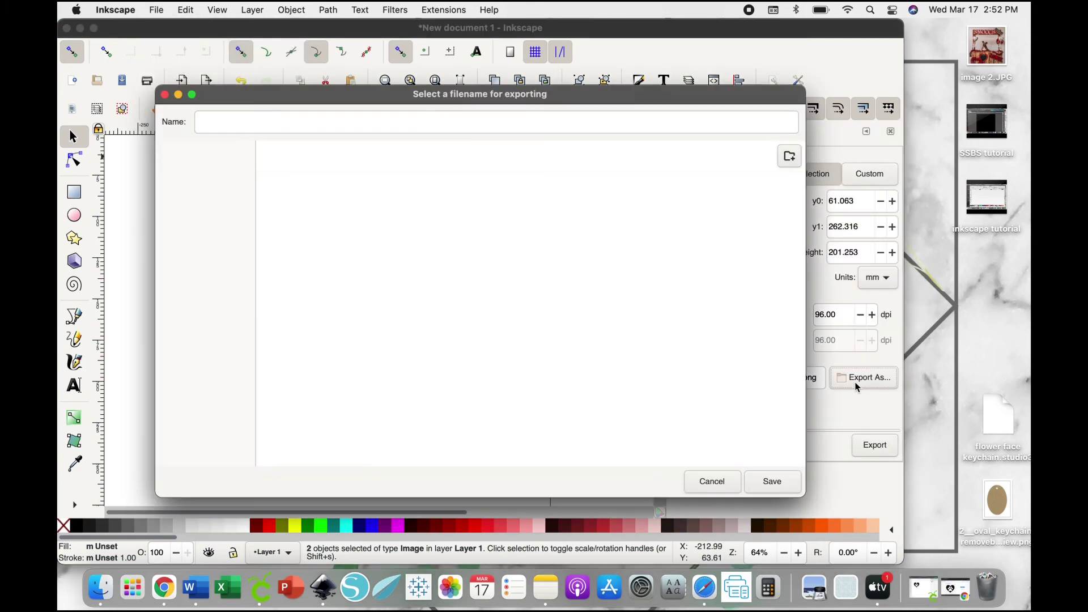
pyautogui.click(201, 182)
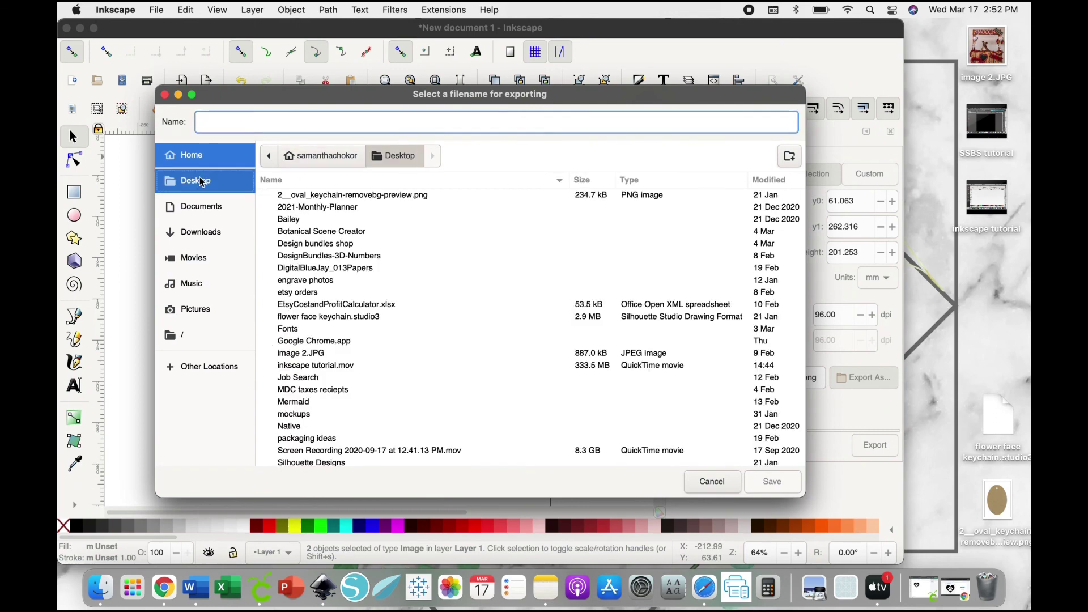
# - Export the selection as 'heart paw keychain mockup.png' and open it from the desktop
pyautogui.click(293, 123)
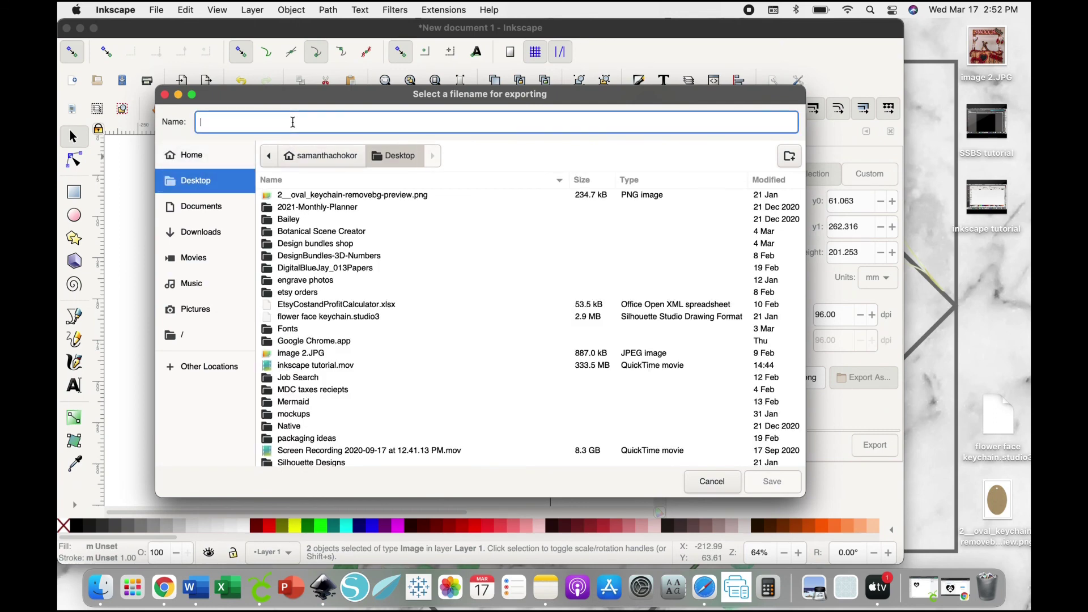
pyautogui.write('heart ')
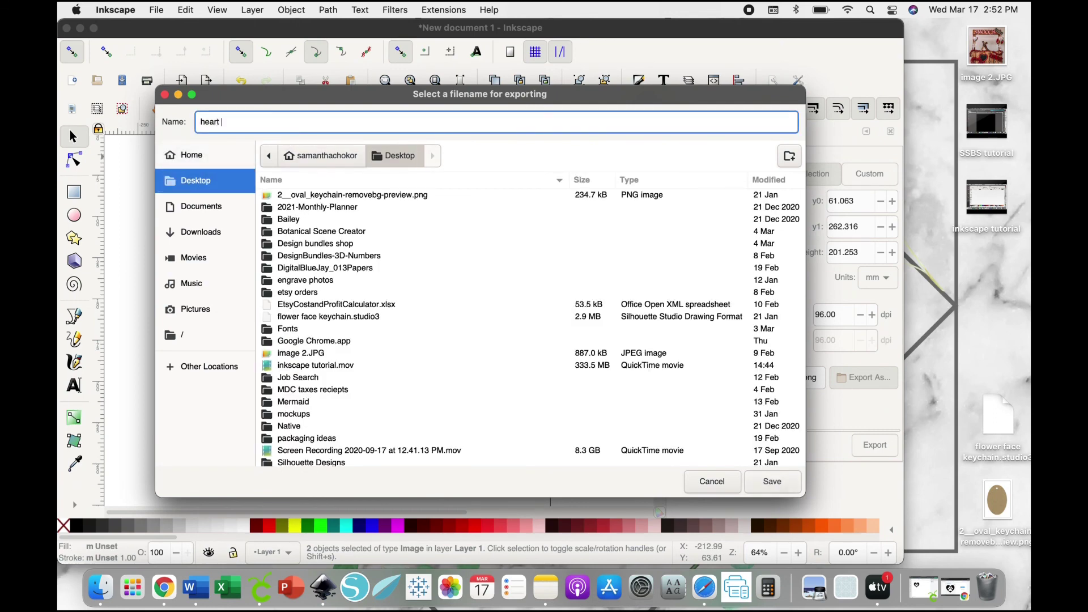
pyautogui.write('paw keychain mockup')
pyautogui.click(772, 482)
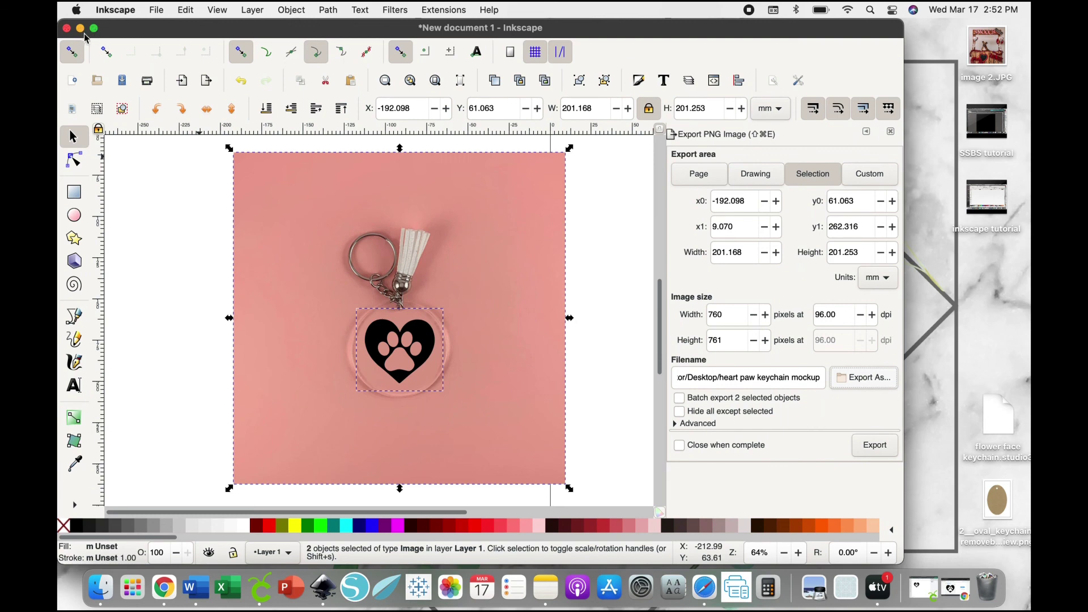
pyautogui.click(877, 453)
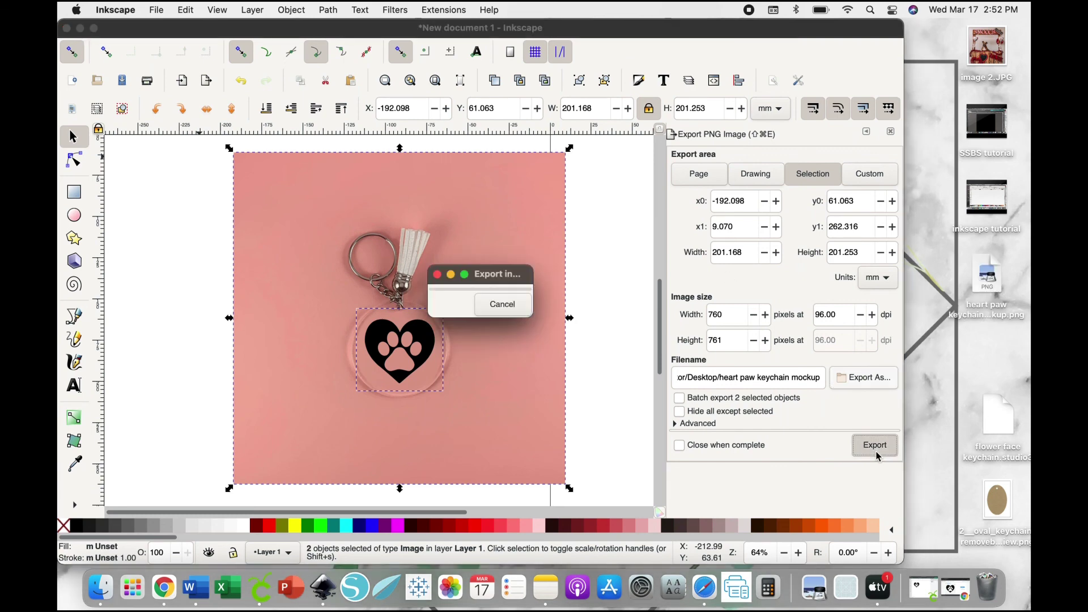
pyautogui.click(83, 29)
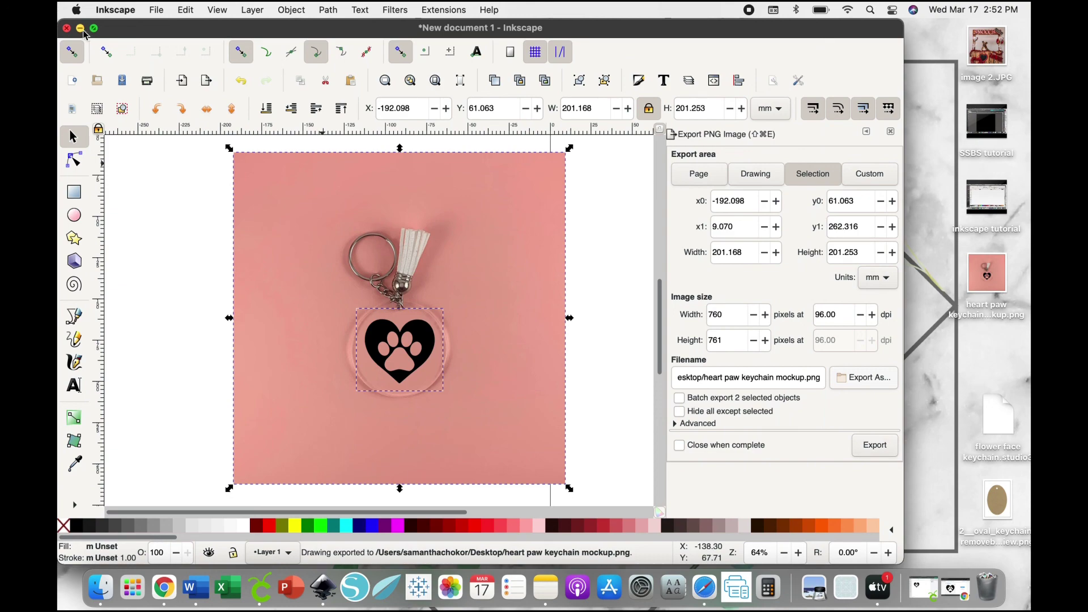
pyautogui.doubleClick(992, 278)
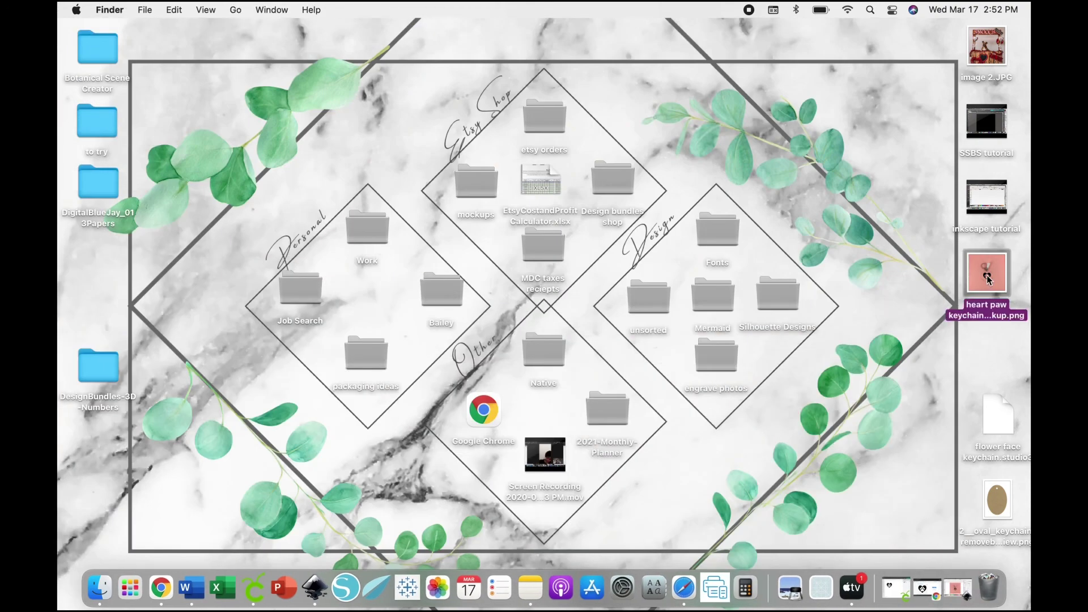